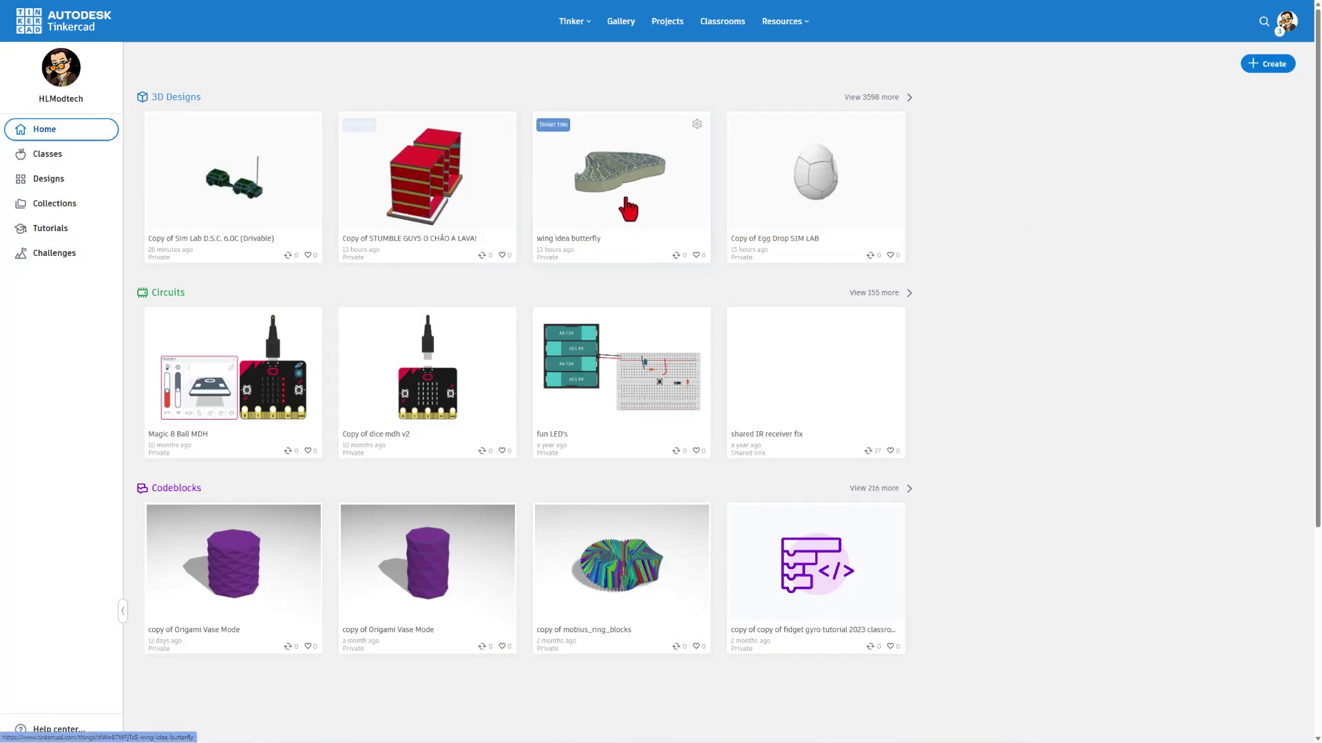
# Glance at a design's details, then start a new 3D design
pyautogui.click(249, 187)
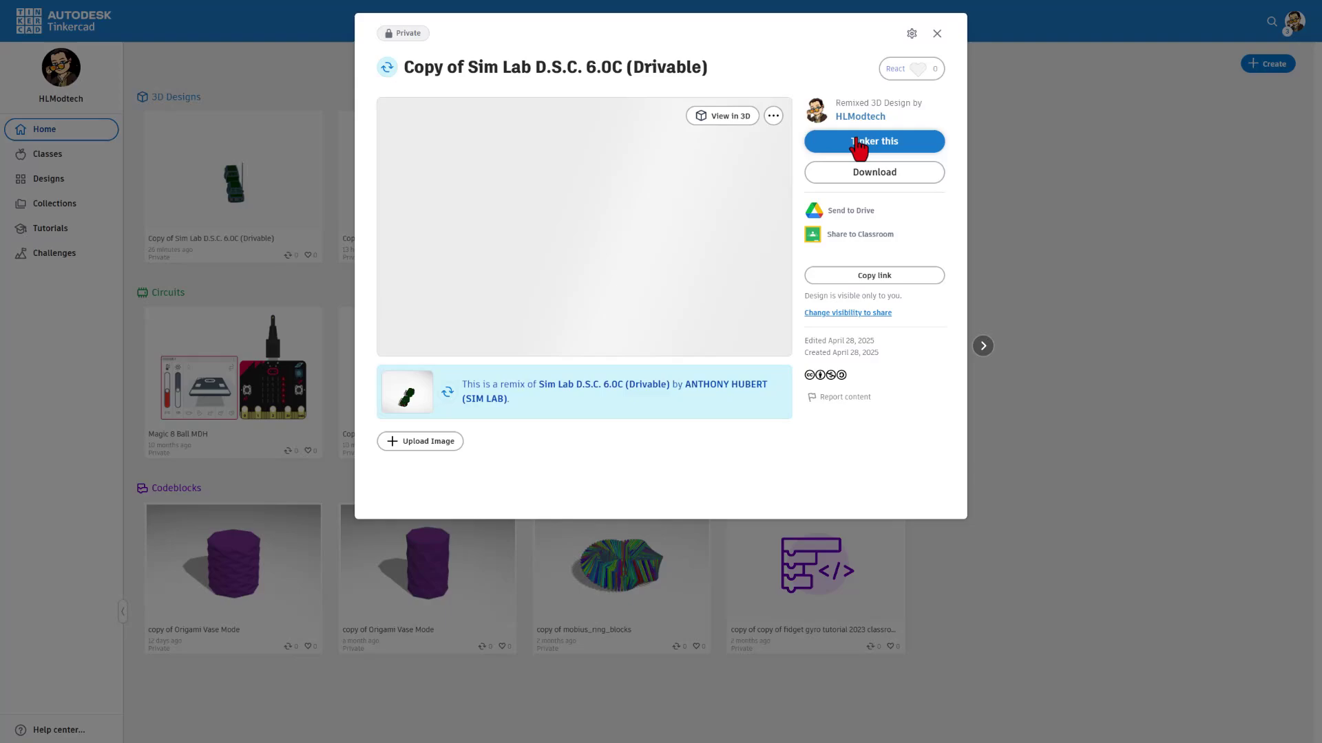
pyautogui.click(1067, 154)
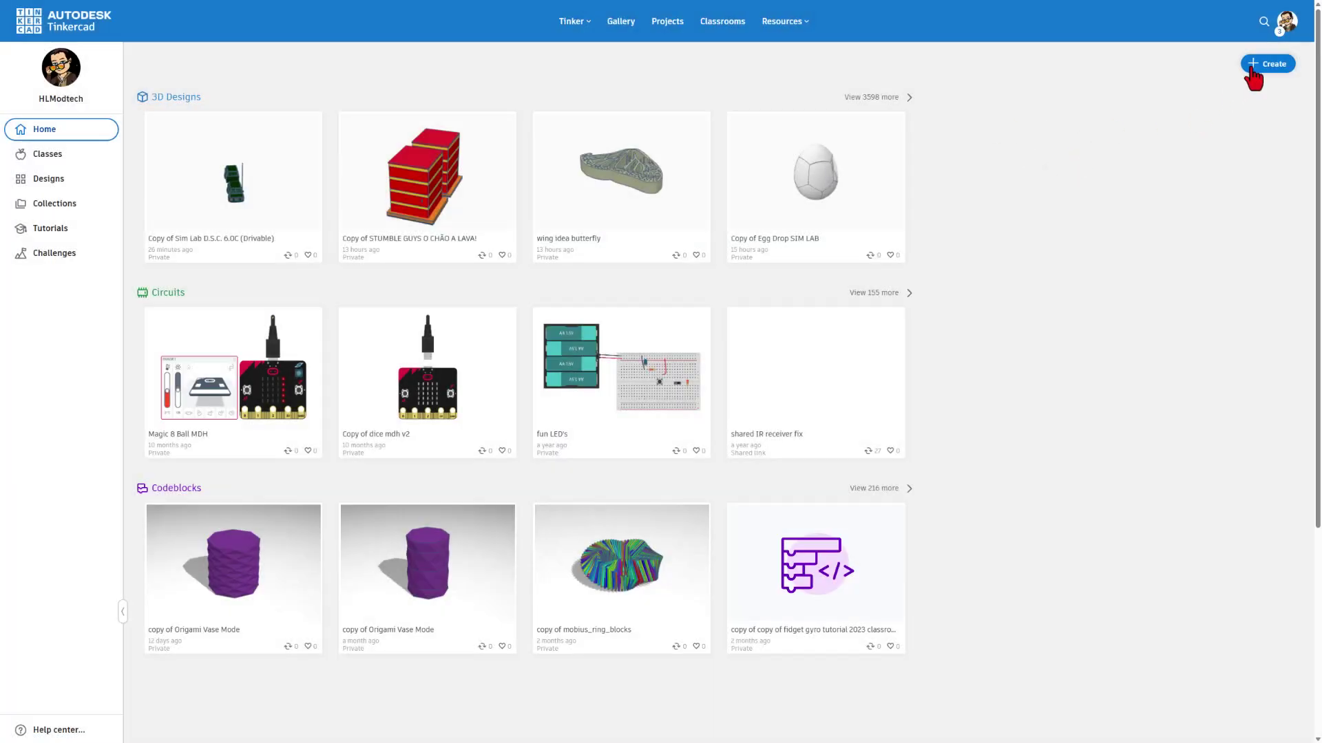
pyautogui.click(1253, 69)
pyautogui.click(1246, 88)
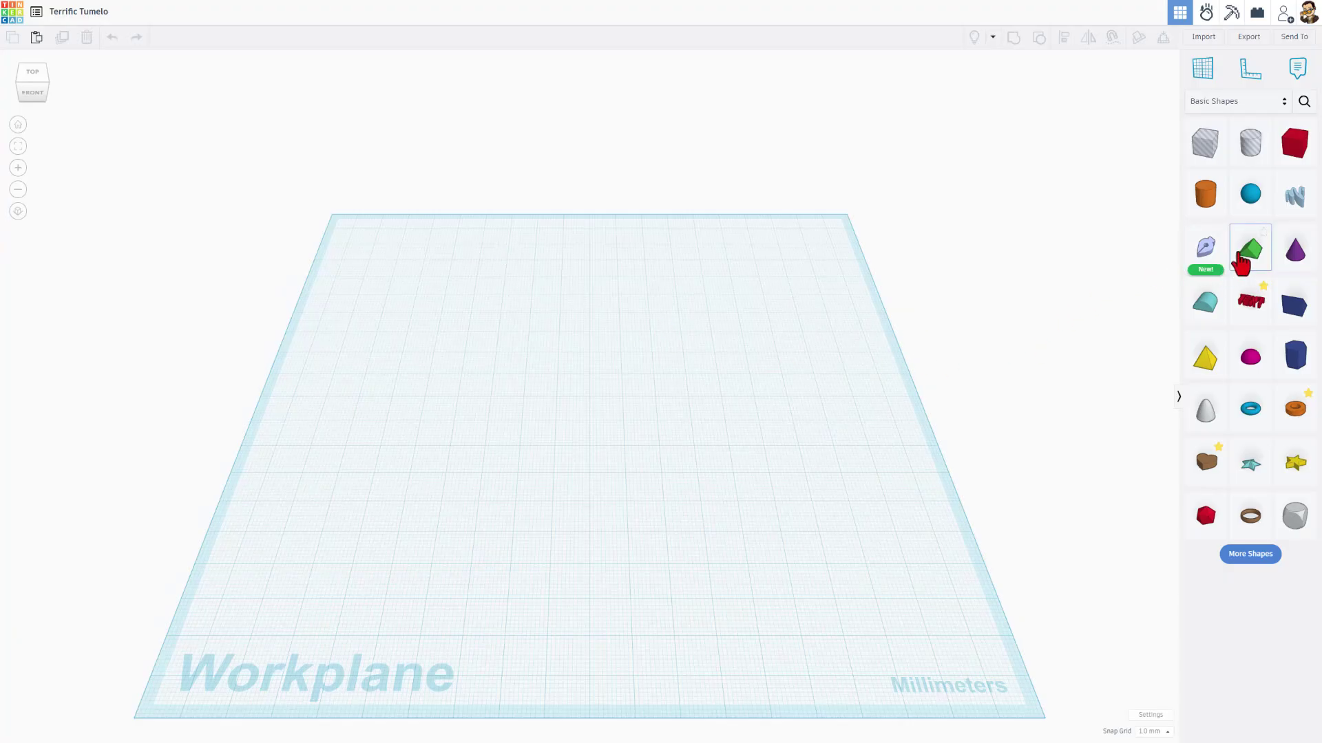
# Stack a green roof, a purple cone and an orange cylinder on the workplane
pyautogui.moveTo(1239, 261); pyautogui.dragTo(566, 377)
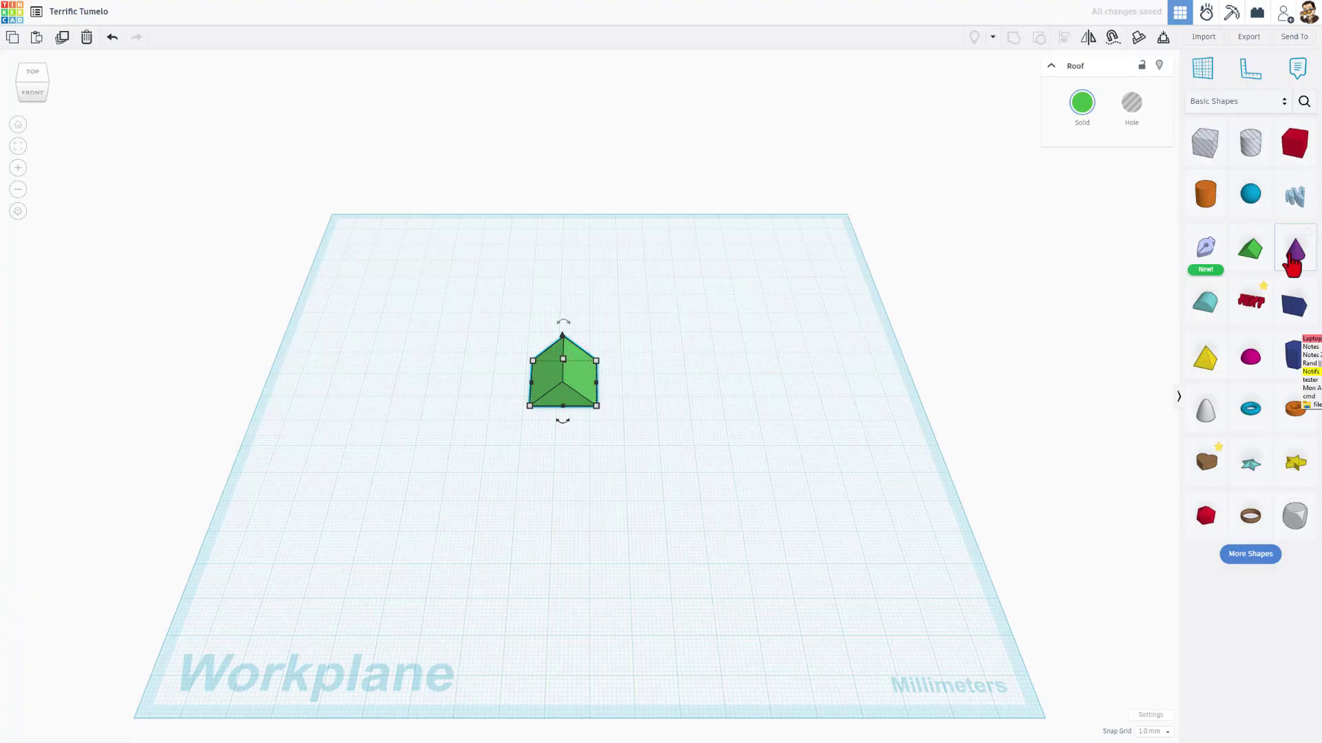
pyautogui.moveTo(1294, 256); pyautogui.dragTo(580, 358)
pyautogui.moveTo(1197, 217); pyautogui.dragTo(615, 334)
pyautogui.click(716, 454)
pyautogui.moveTo(748, 466); pyautogui.dragTo(754, 397, button='right')
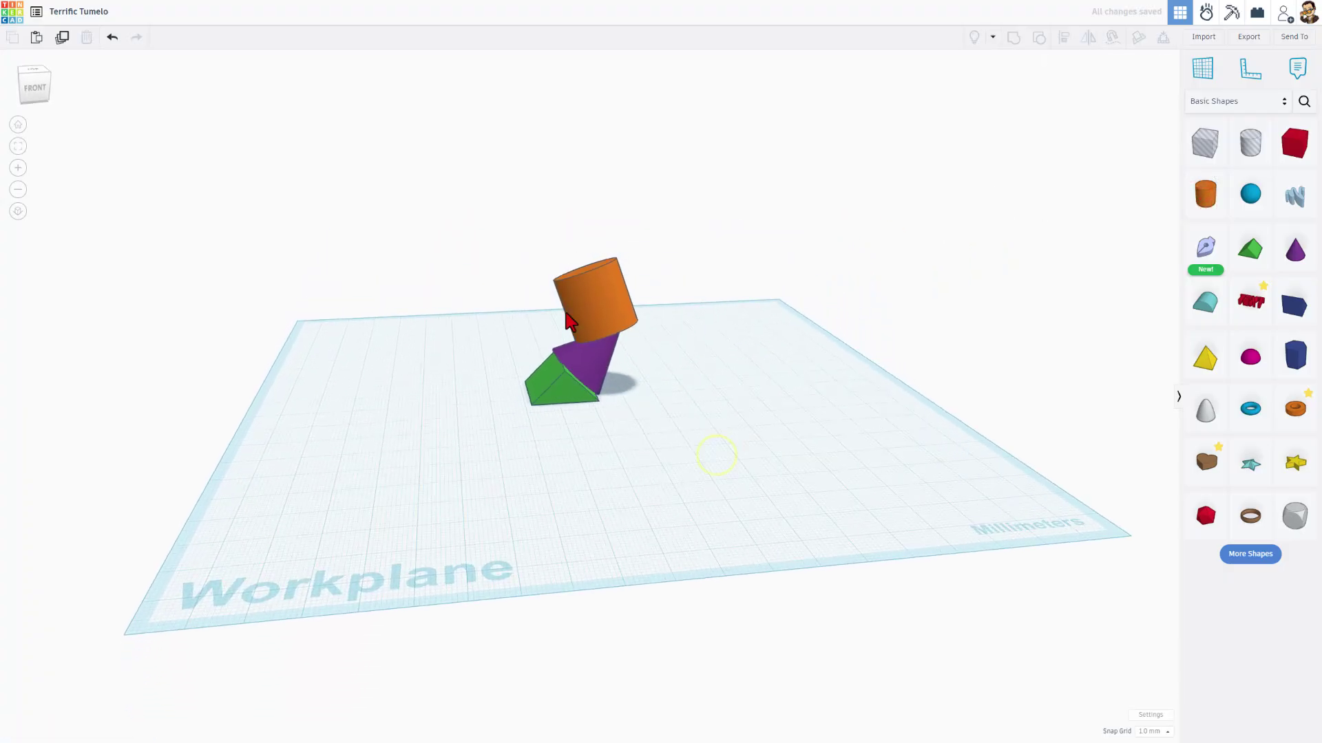
pyautogui.moveTo(565, 313); pyautogui.dragTo(633, 354, button='right')
pyautogui.click(633, 352)
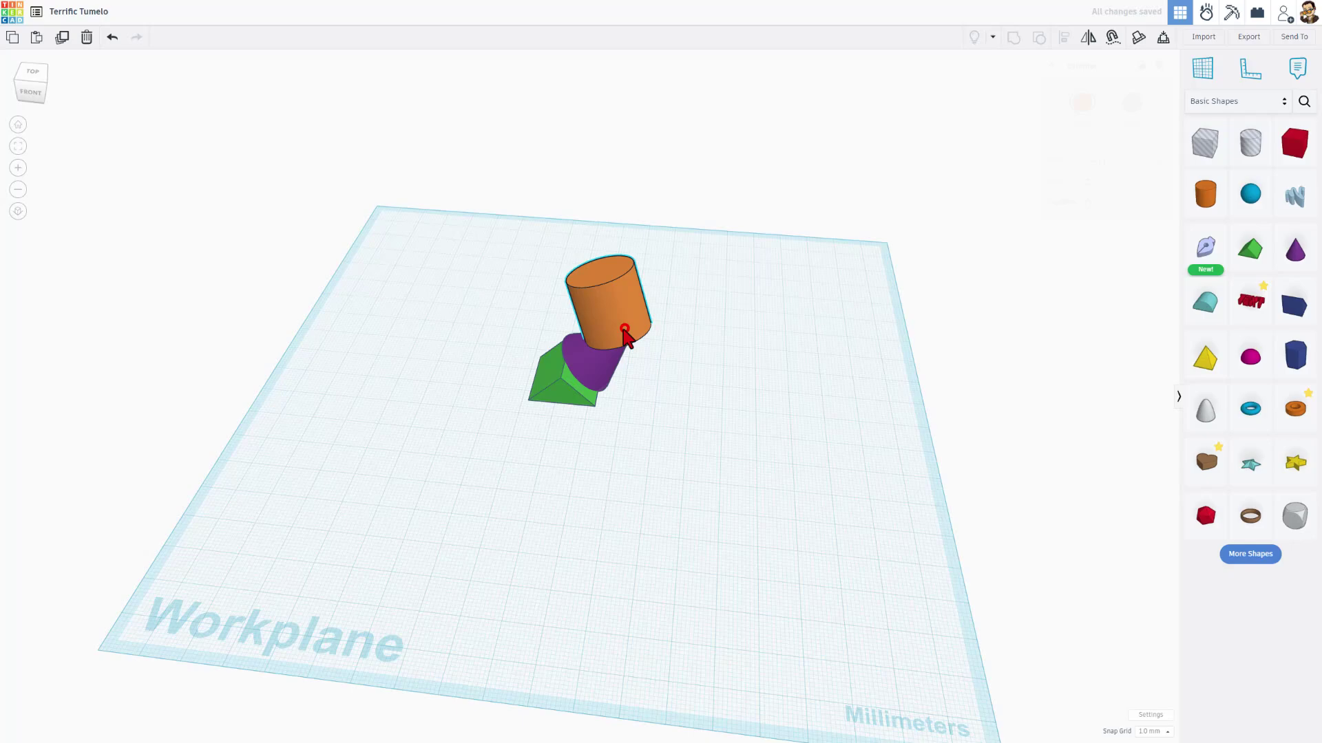
pyautogui.moveTo(773, 395); pyautogui.dragTo(512, 354, button='right')
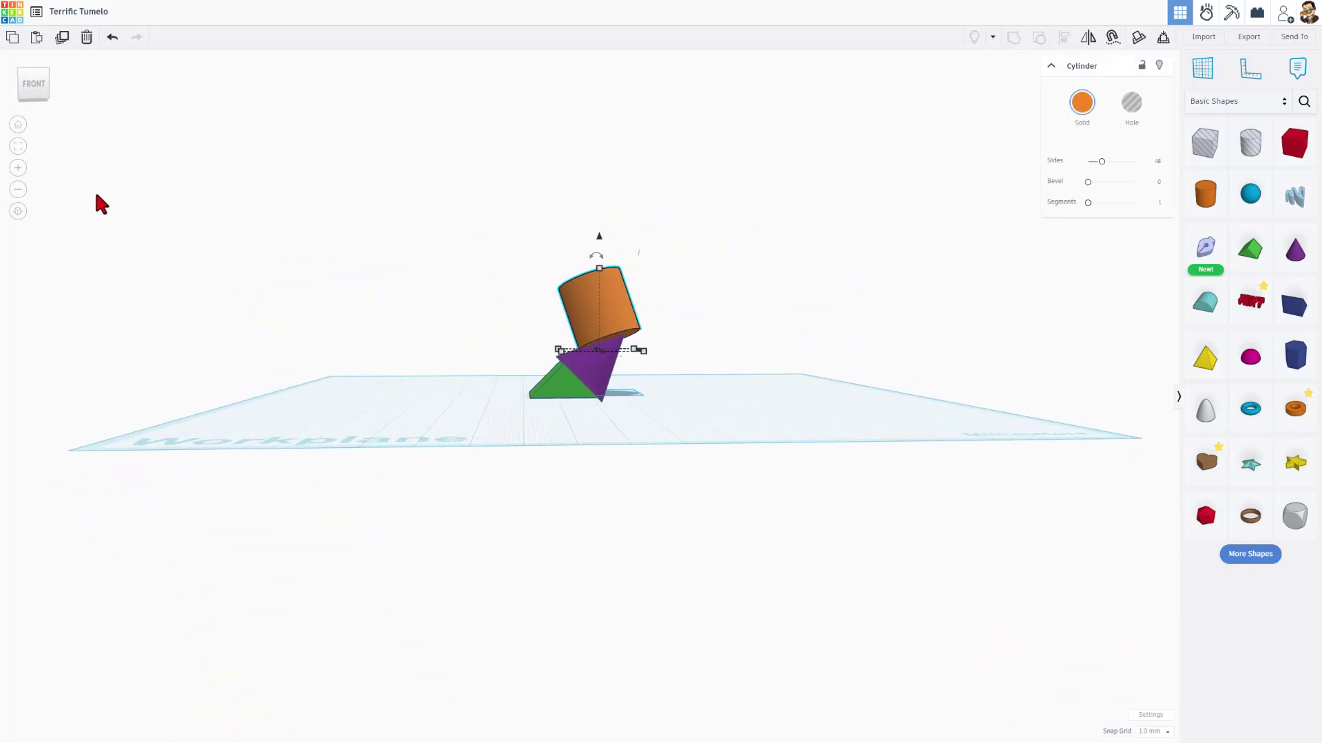
pyautogui.click(19, 212)
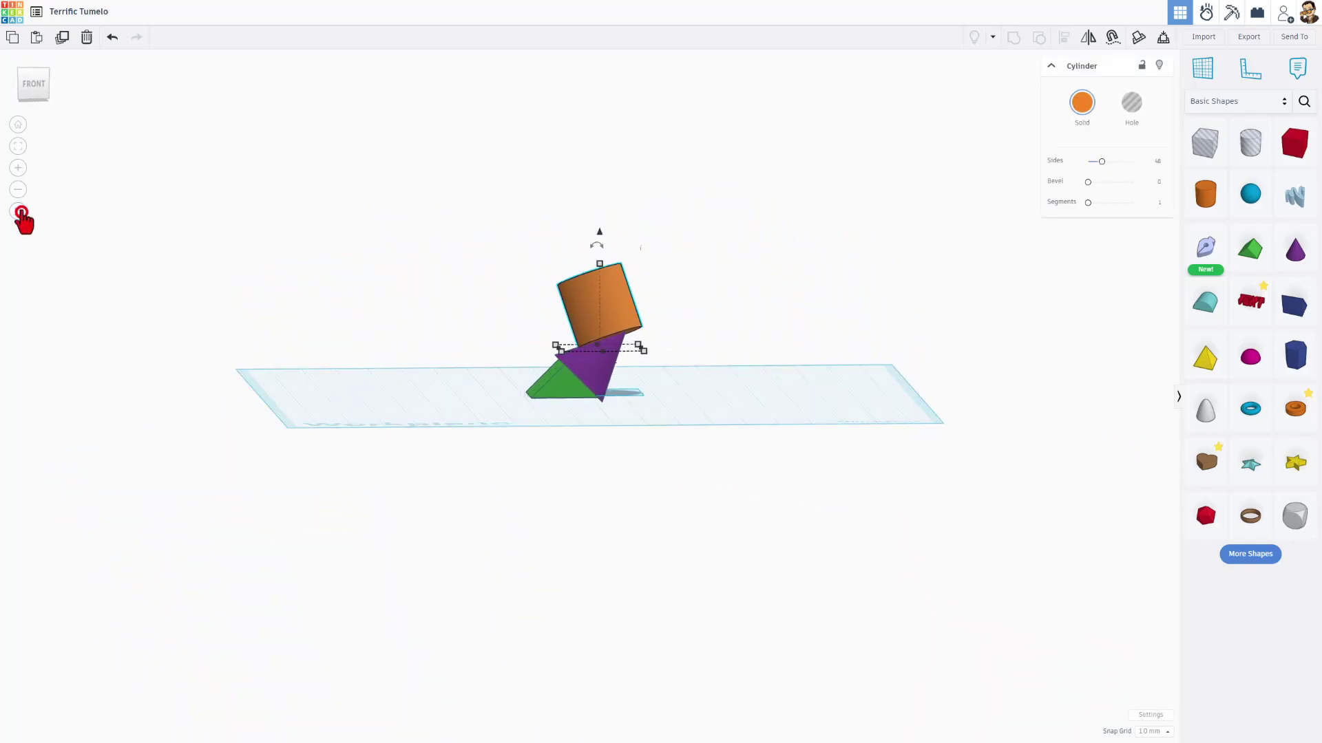
pyautogui.click(34, 84)
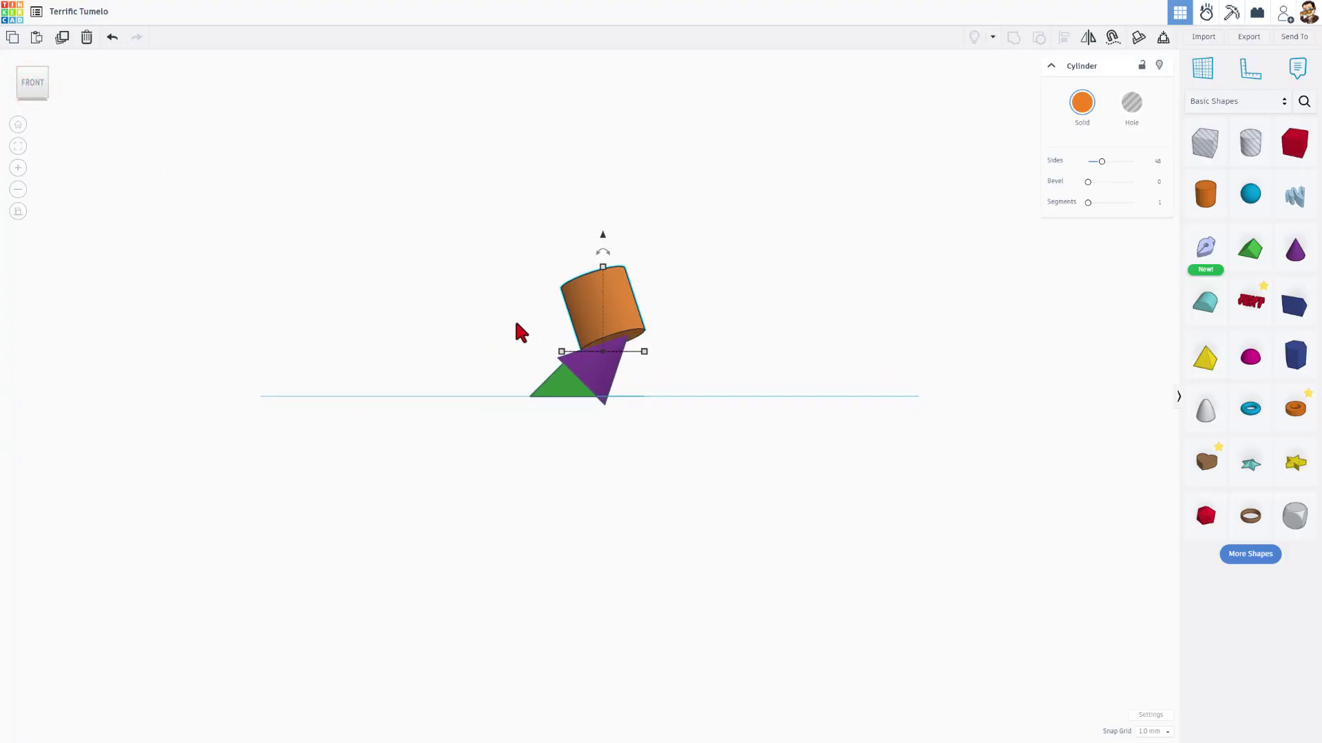
pyautogui.click(18, 213)
pyautogui.click(15, 126)
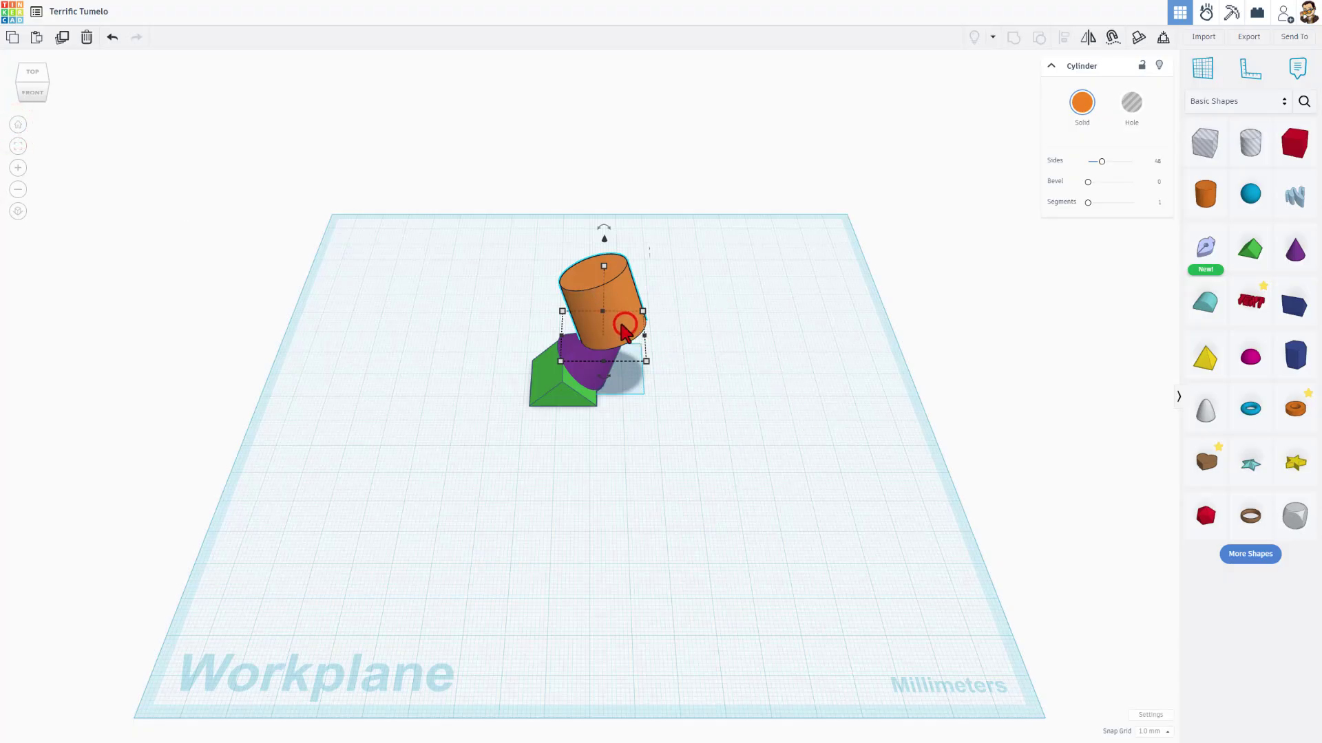
# Duplicate the orange cylinder, move the copy right and drop it onto the workplane
pyautogui.click(62, 38)
pyautogui.moveTo(601, 289); pyautogui.dragTo(724, 302)
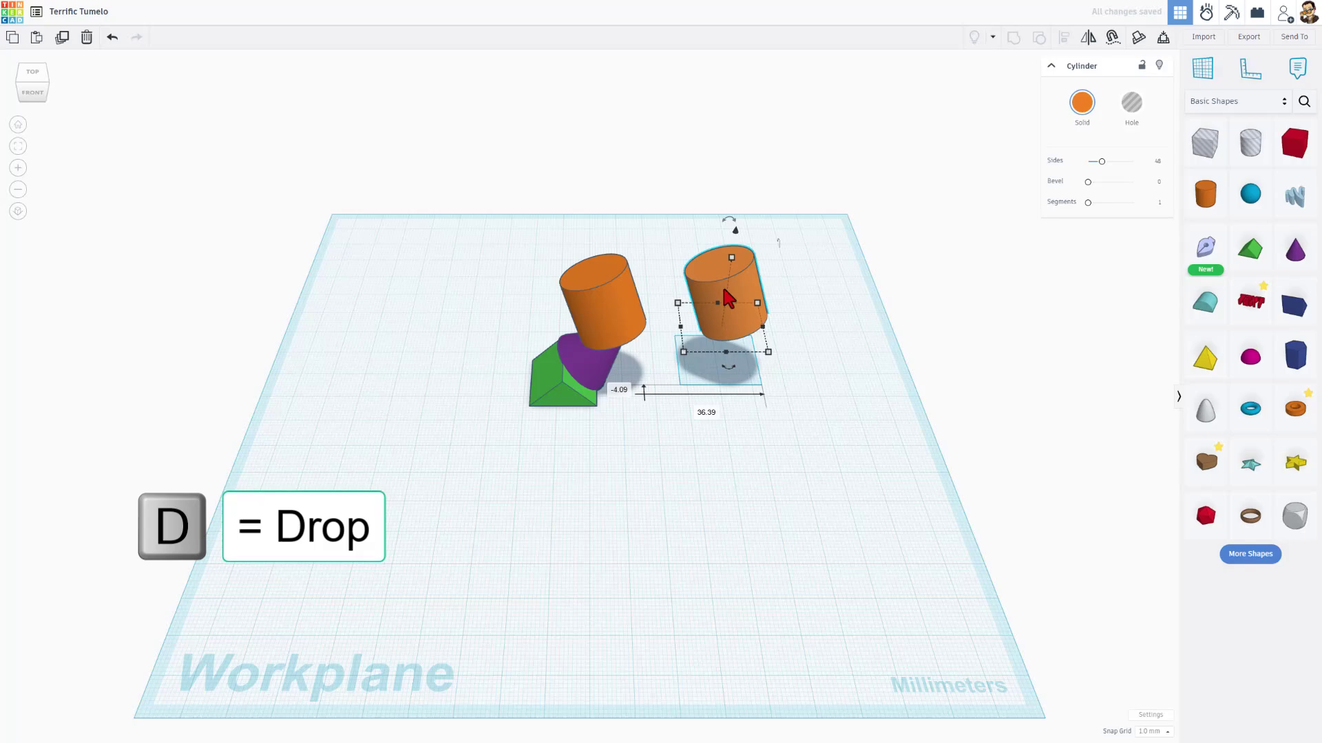
pyautogui.press('d')
pyautogui.moveTo(816, 496); pyautogui.dragTo(787, 417, button='right')
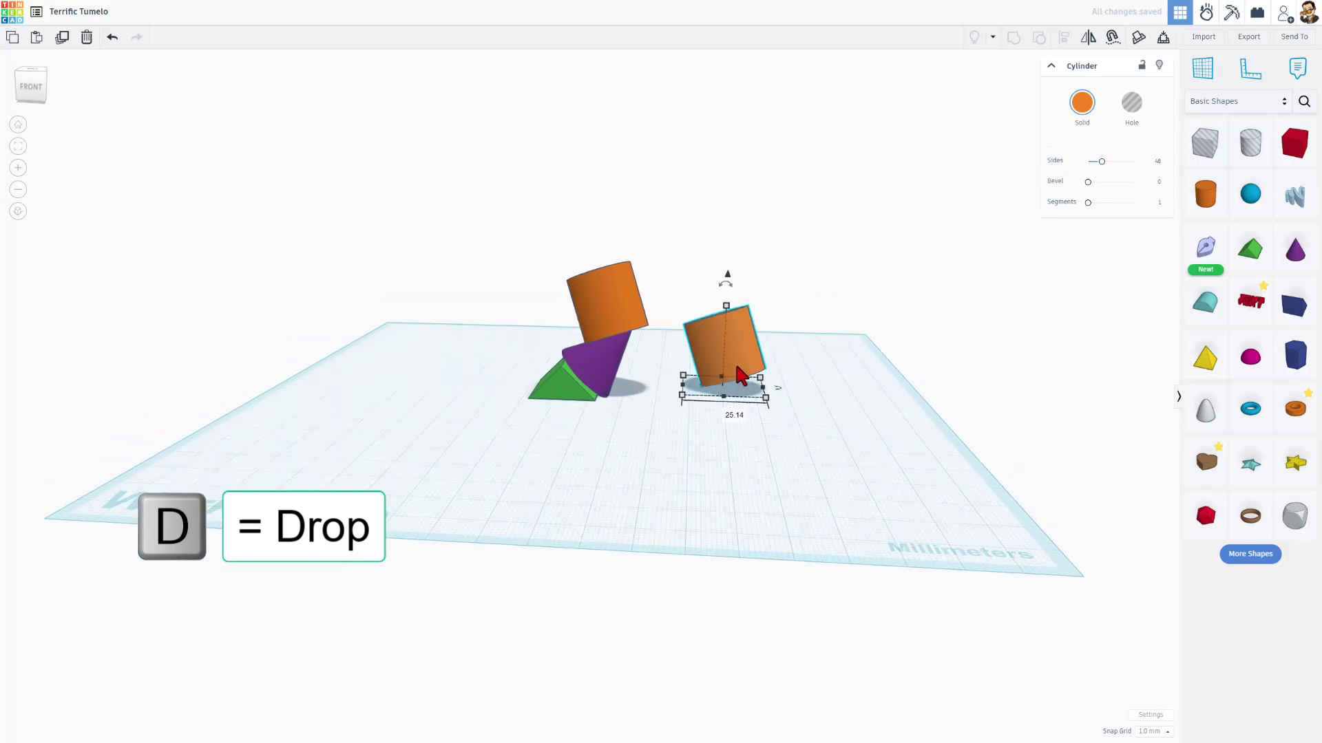
pyautogui.moveTo(862, 351); pyautogui.dragTo(692, 323, button='right')
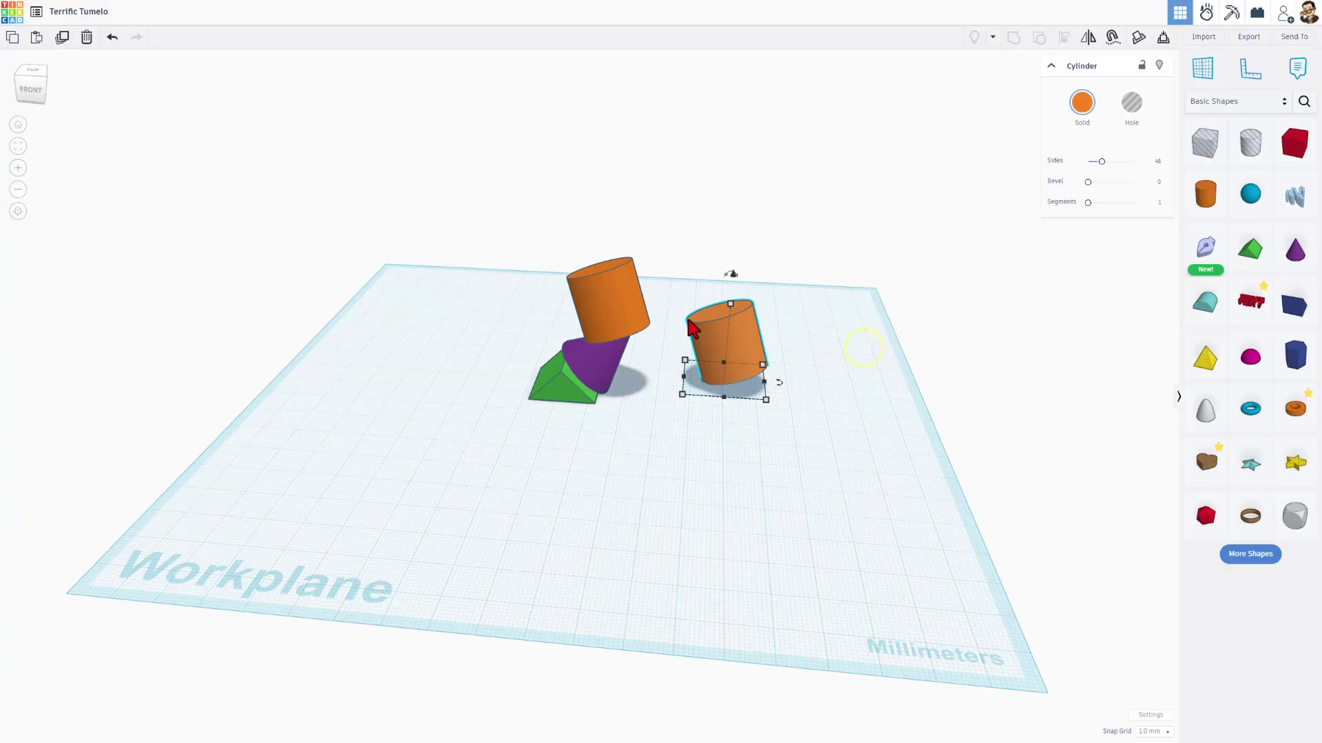
# Try dropping the original tilted cylinder, then undo so it stays on the cone
pyautogui.click(594, 308)
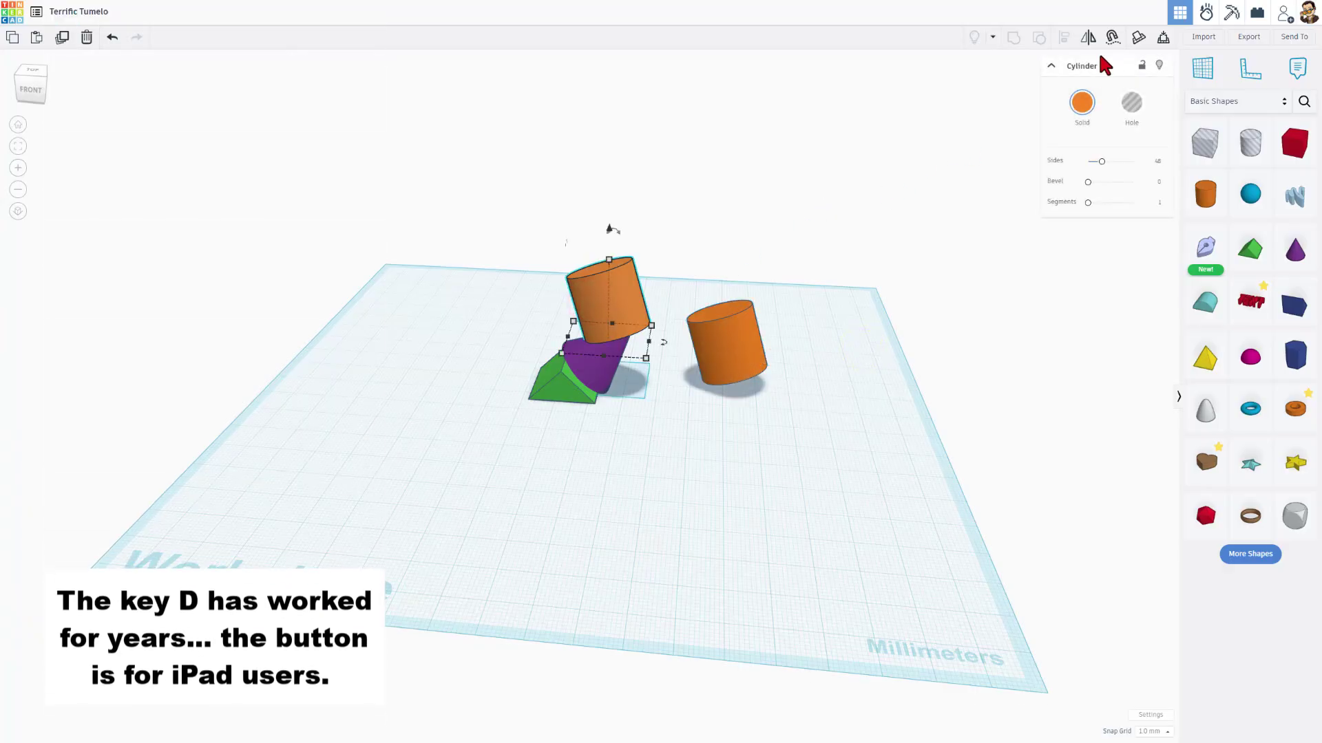
pyautogui.click(1162, 39)
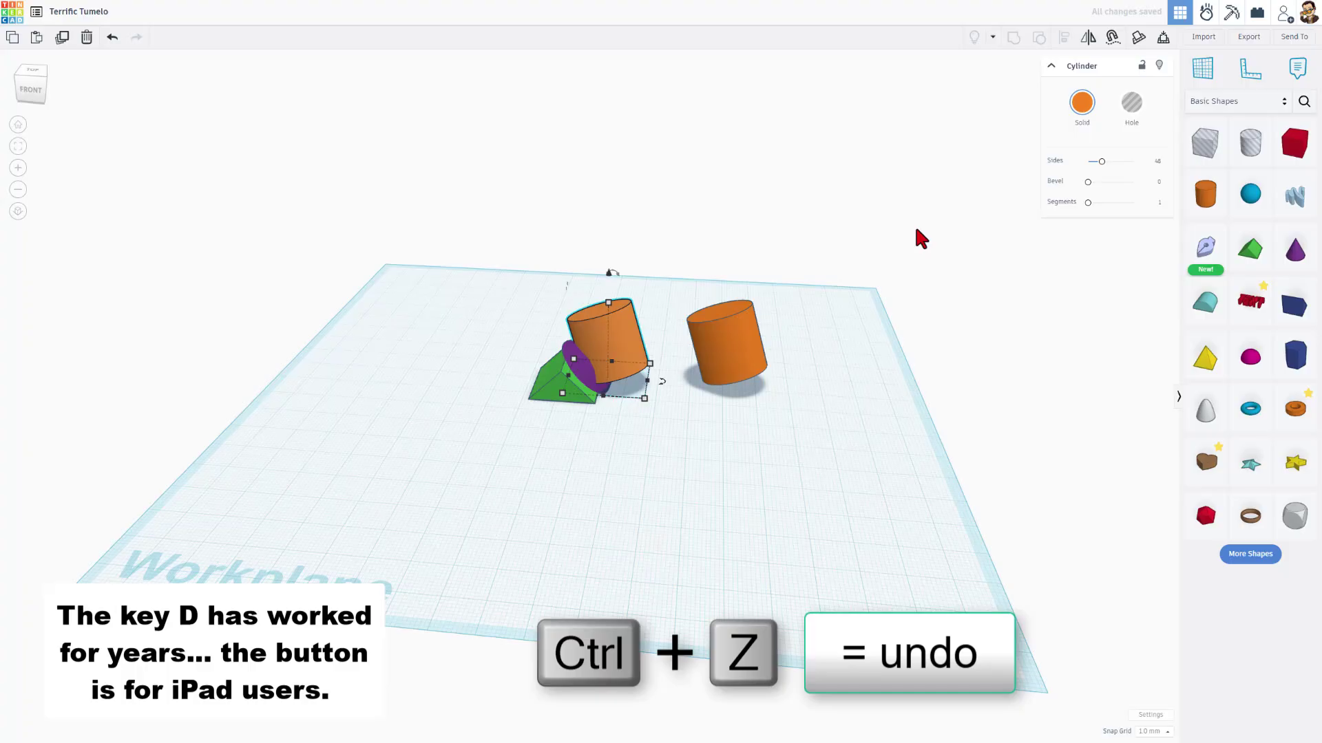
pyautogui.hotkey('ctrl', 'z')
pyautogui.moveTo(587, 380); pyautogui.dragTo(635, 322, button='right')
pyautogui.click(664, 381)
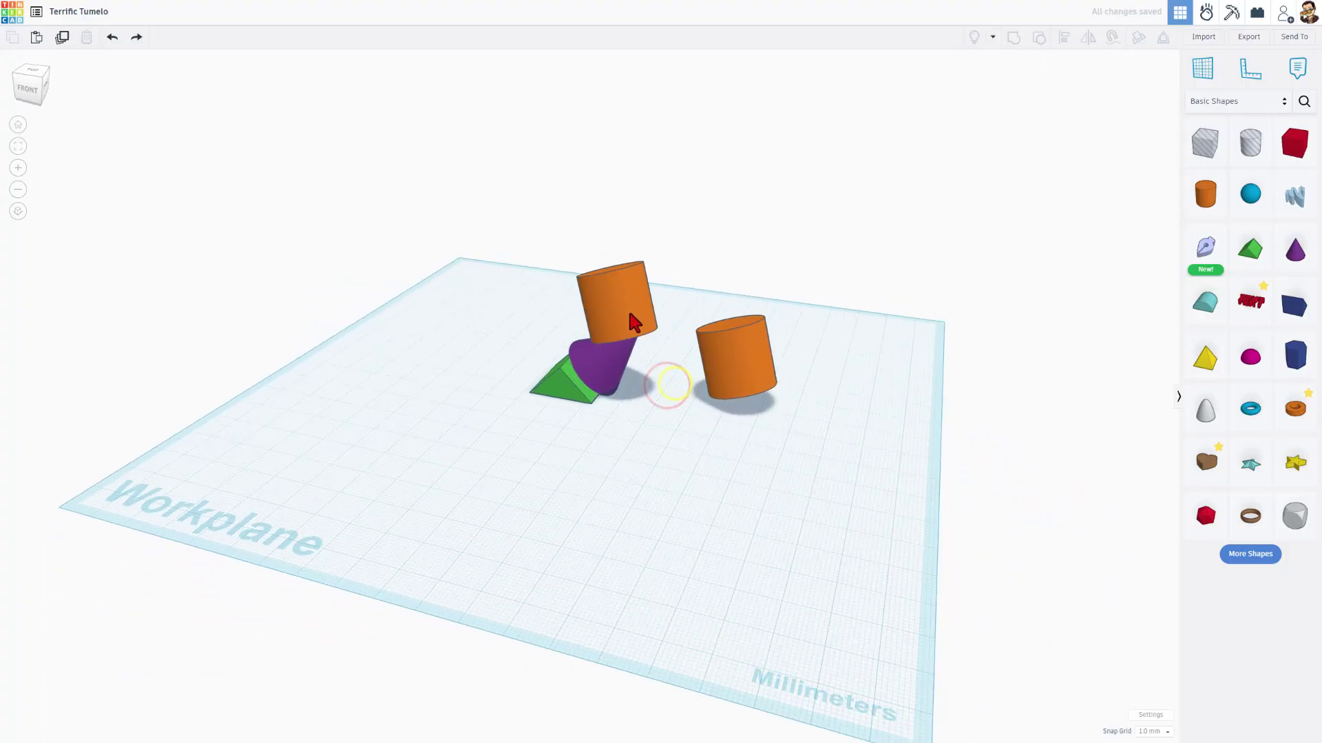
# Lay a shape workplane on a face of the raised orange cylinder
pyautogui.click(634, 322)
pyautogui.press('e')
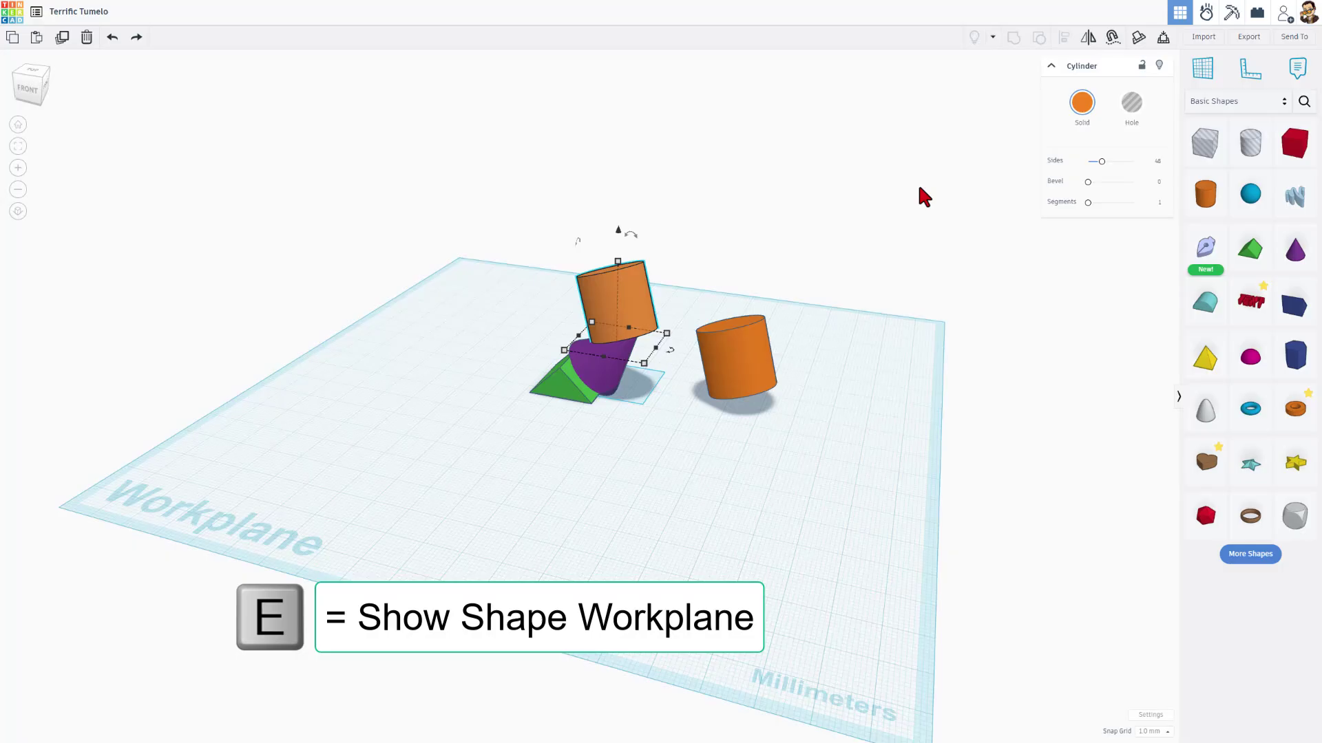
pyautogui.click(1134, 41)
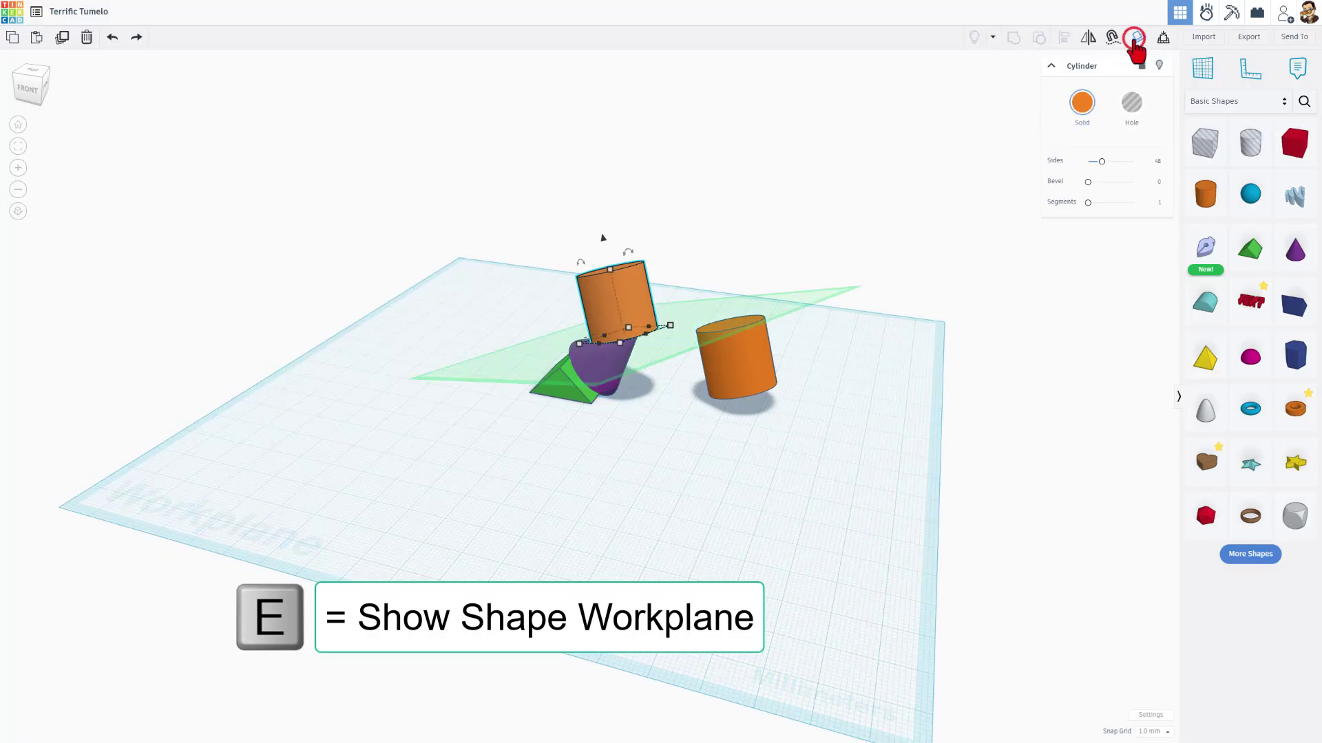
pyautogui.click(523, 409)
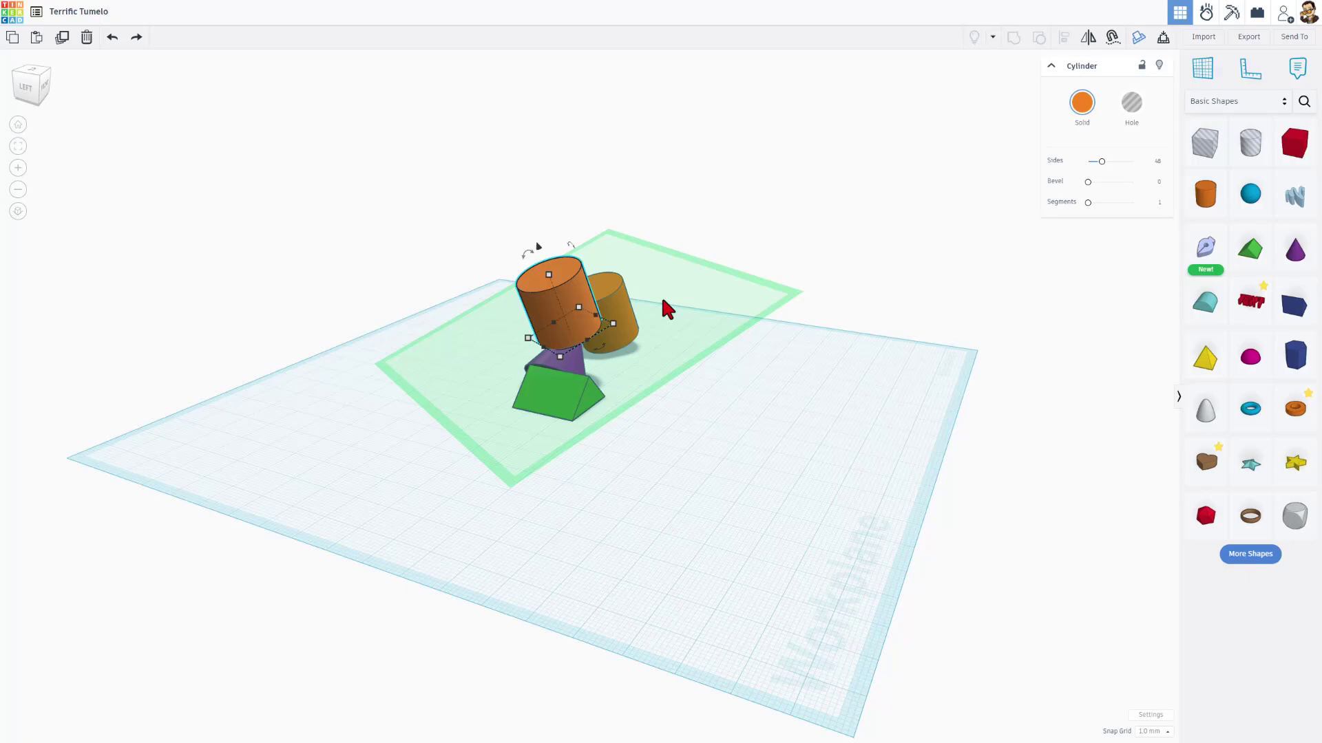
# Stretch the tilted cylinder taller along its own axis to a height of 49.96
pyautogui.moveTo(548, 275); pyautogui.dragTo(538, 245)
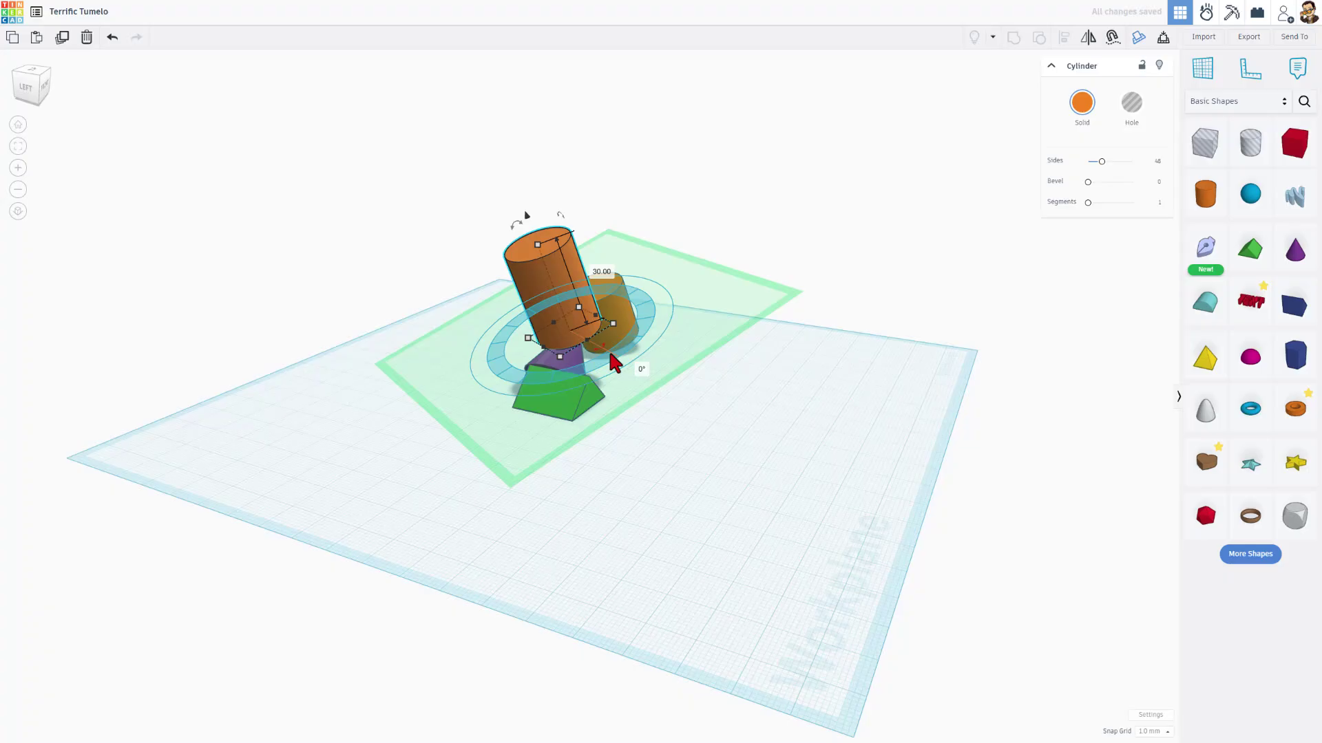
pyautogui.moveTo(622, 394); pyautogui.dragTo(592, 357, button='right')
pyautogui.click(586, 439)
pyautogui.click(576, 309)
pyautogui.moveTo(592, 227); pyautogui.dragTo(599, 157)
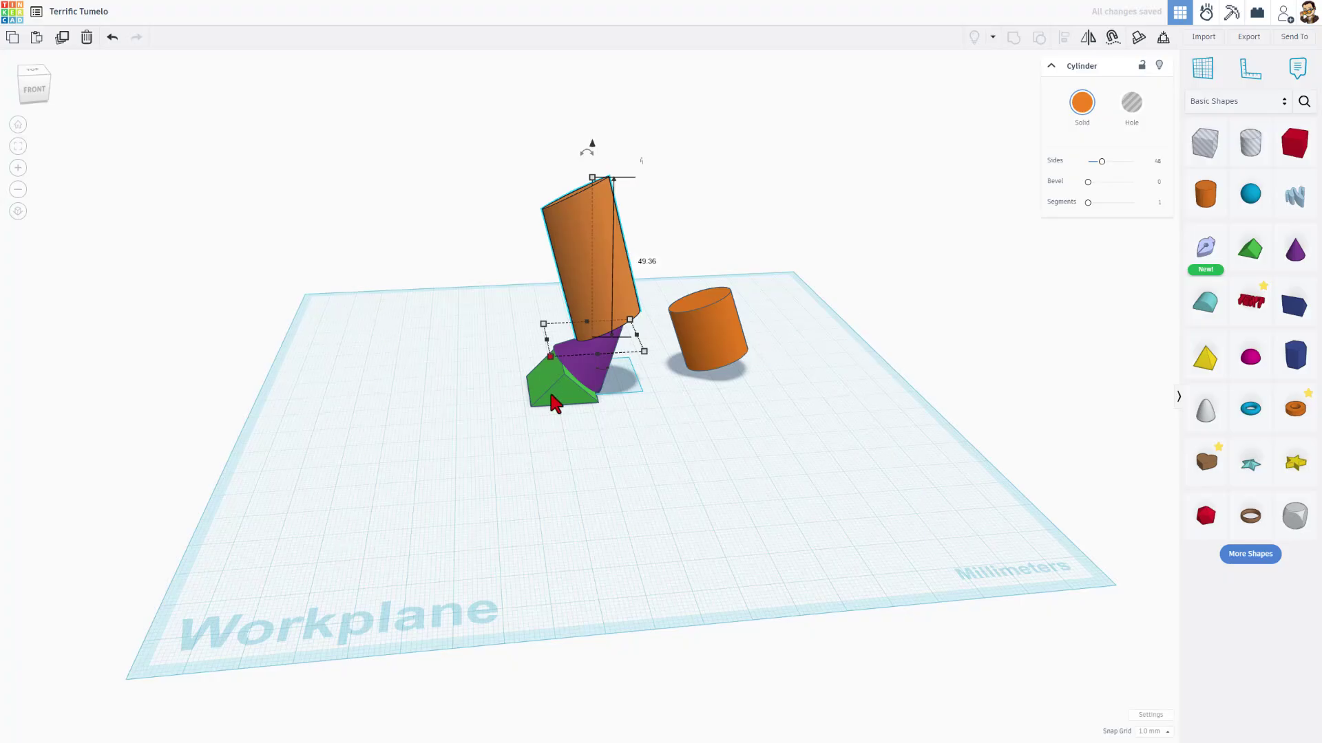
# Undo the cylinder's height change so it returns to its earlier size
pyautogui.hotkey('ctrl', 'z')
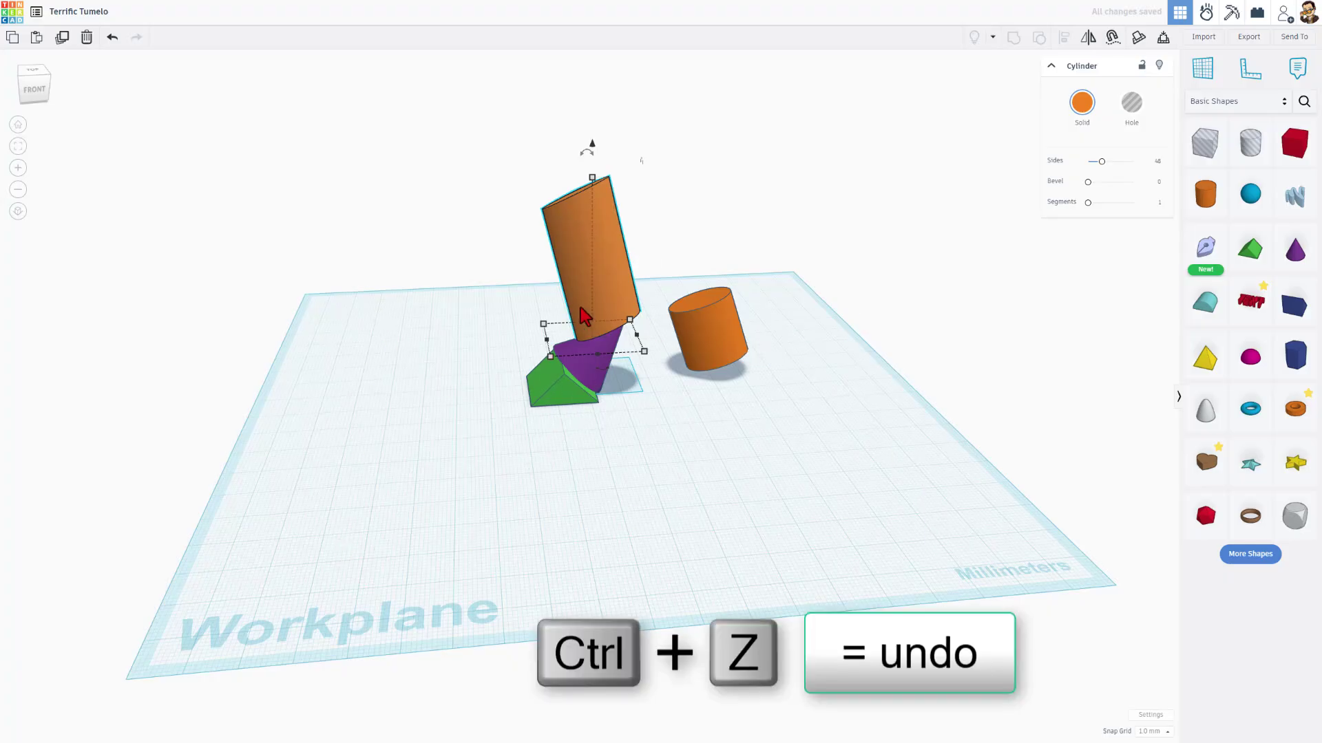
pyautogui.hotkey('ctrl', 'z')
pyautogui.moveTo(666, 434); pyautogui.dragTo(610, 304, button='right')
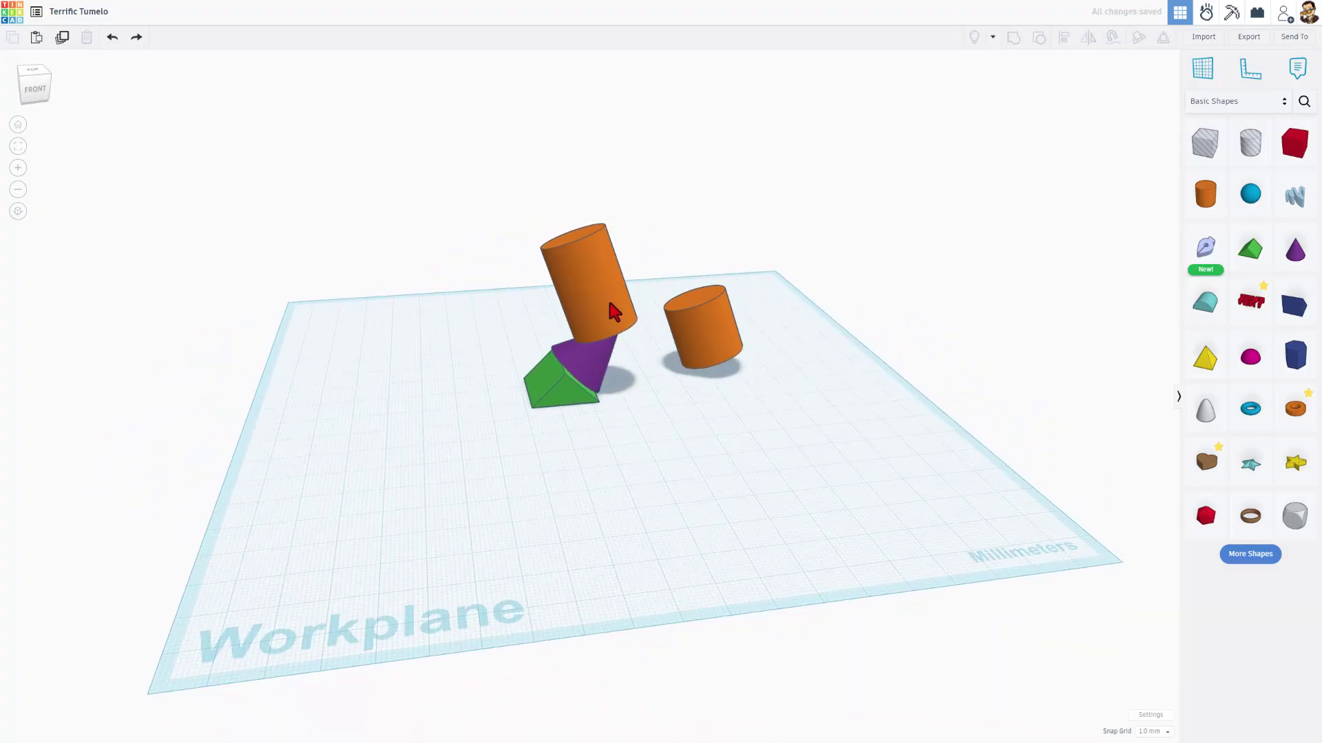
# Align a shape workplane with the tilted cylinder's face and copy the cylinder
pyautogui.click(612, 311)
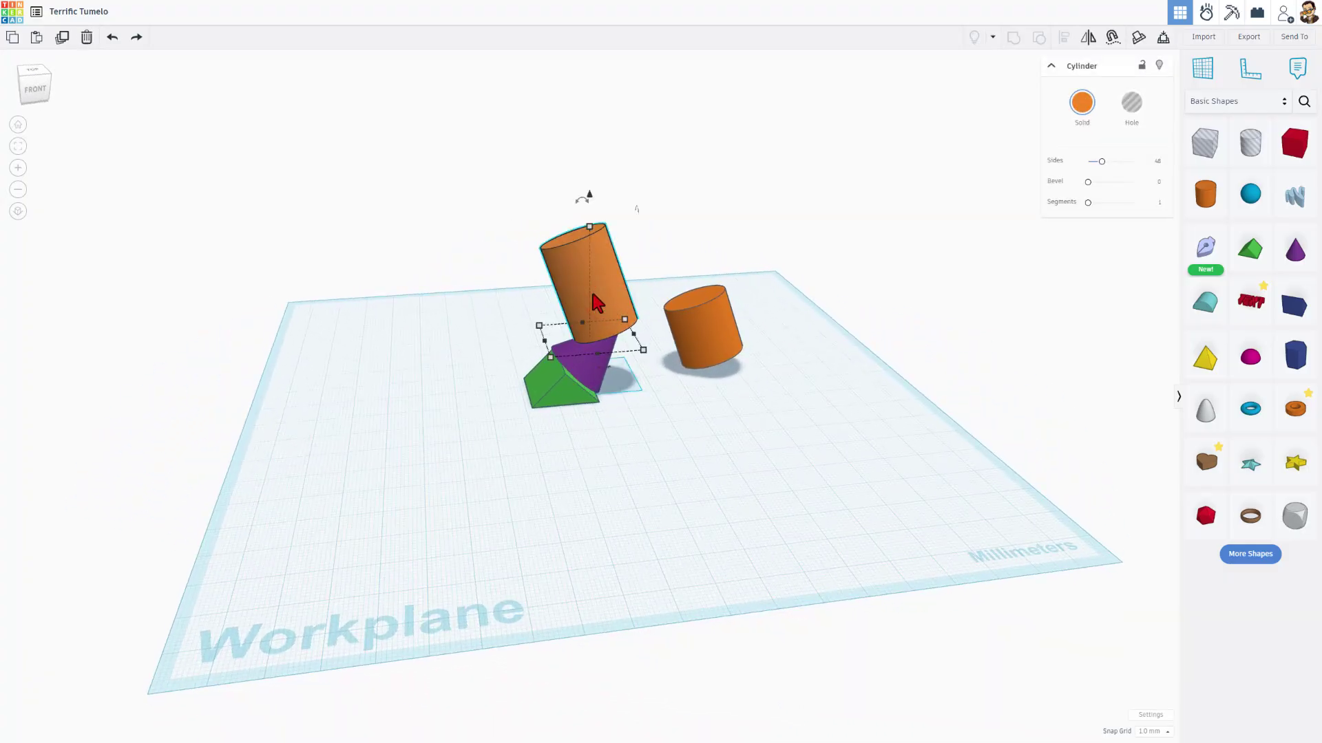
pyautogui.press('e')
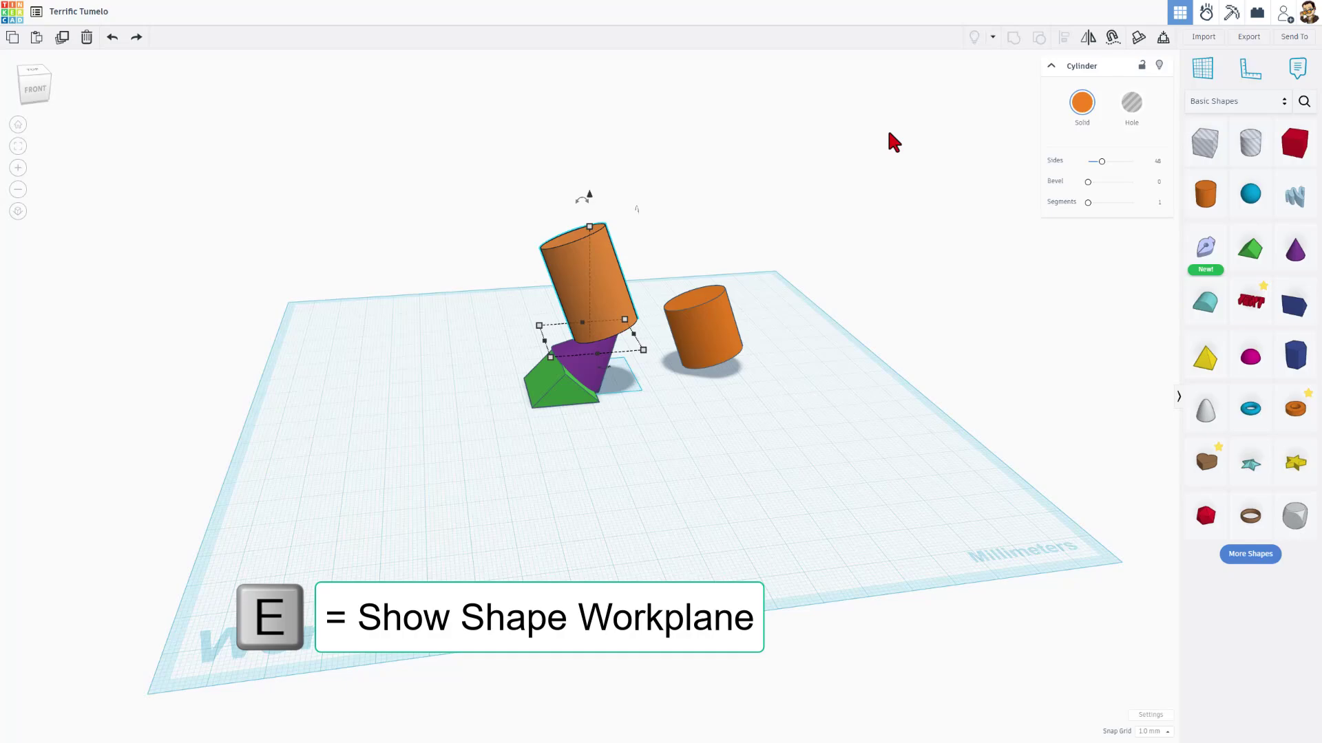
pyautogui.click(1140, 39)
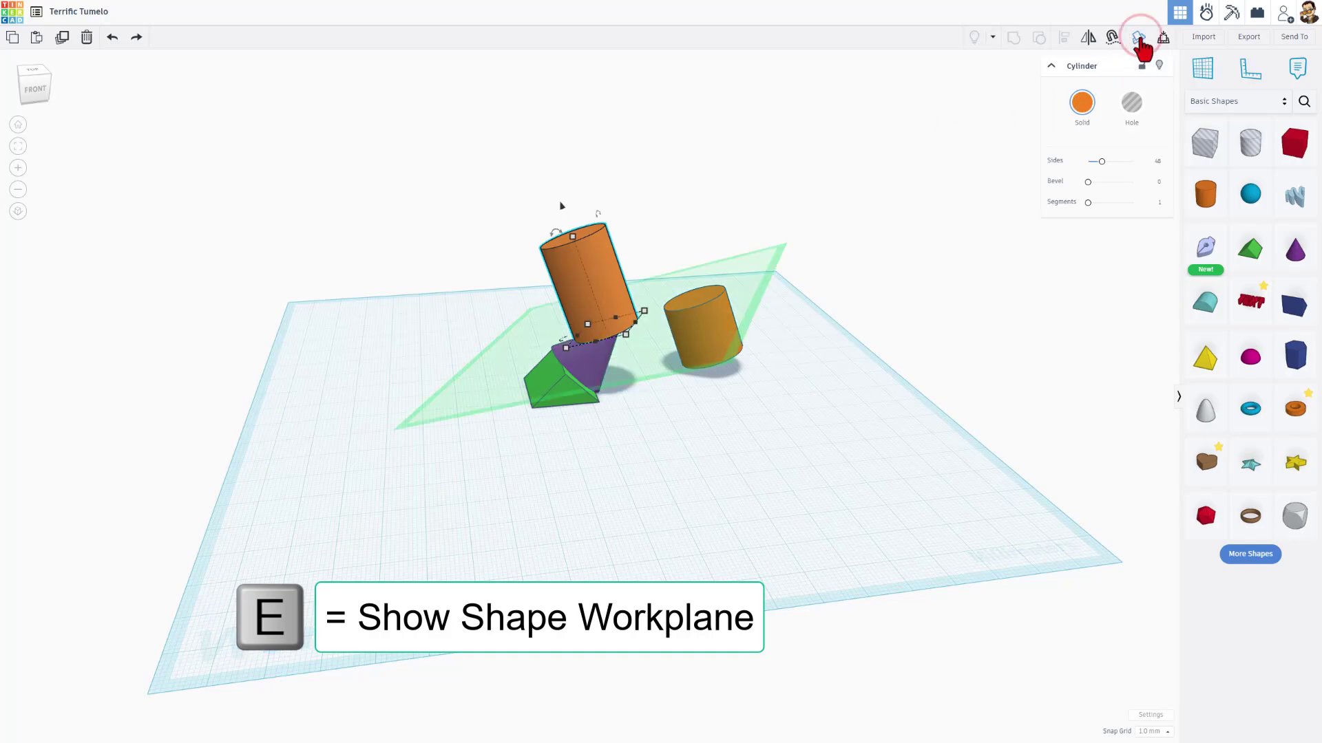
pyautogui.hotkey('ctrl', 'c')
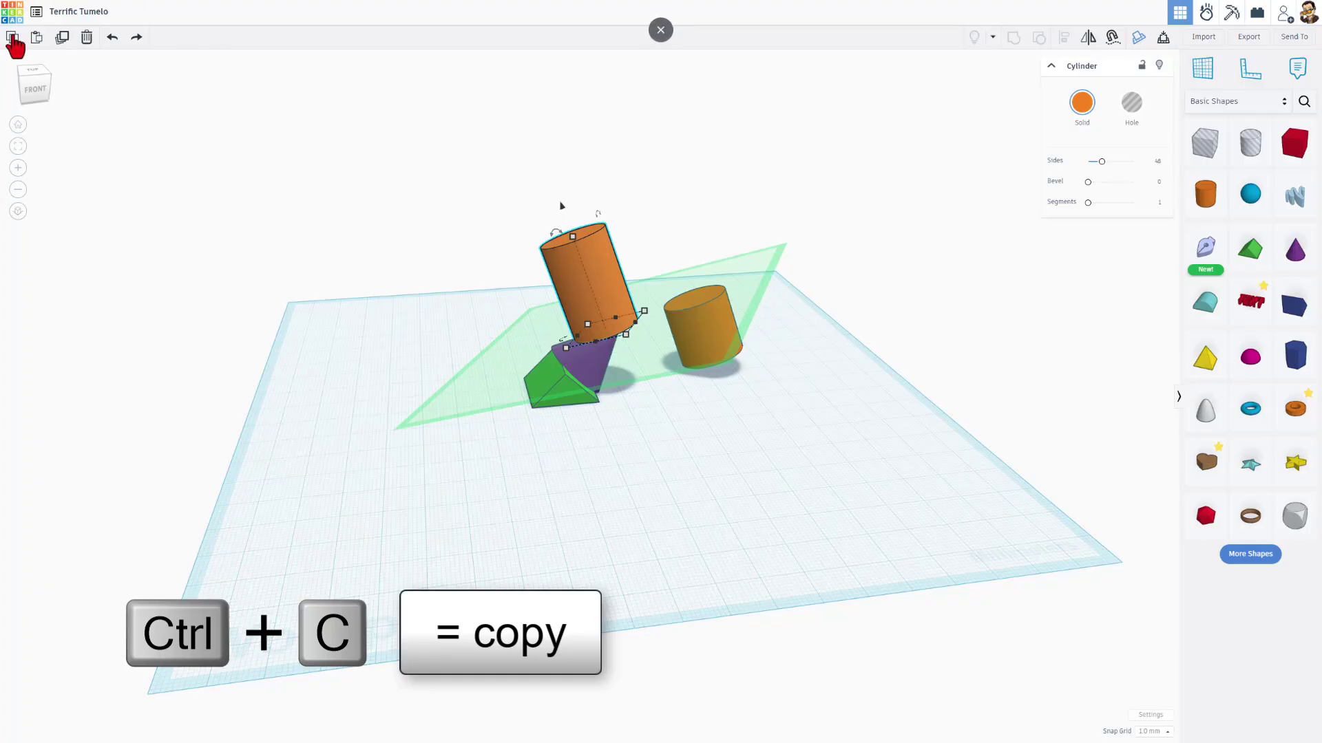
# Paste a copy of the orange cylinder and move it right onto the workplane
pyautogui.hotkey('ctrl', 'v')
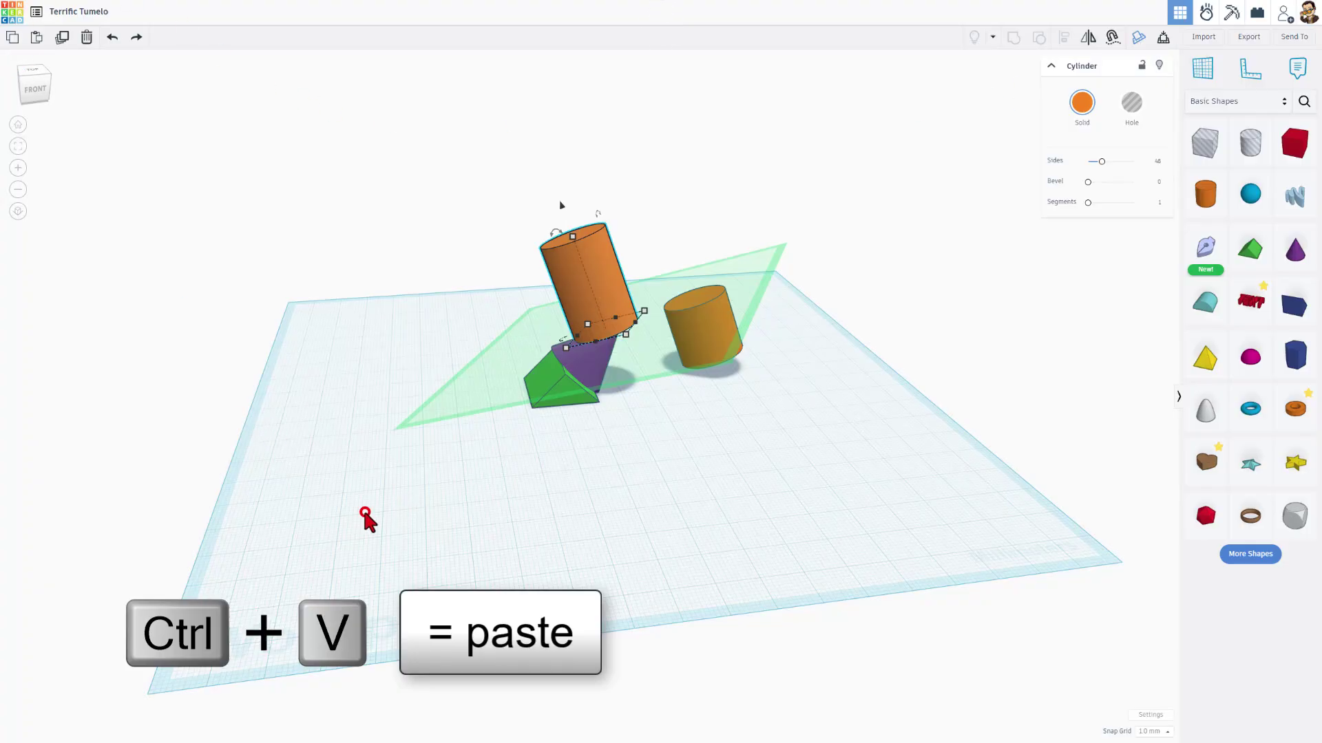
pyautogui.click(404, 510)
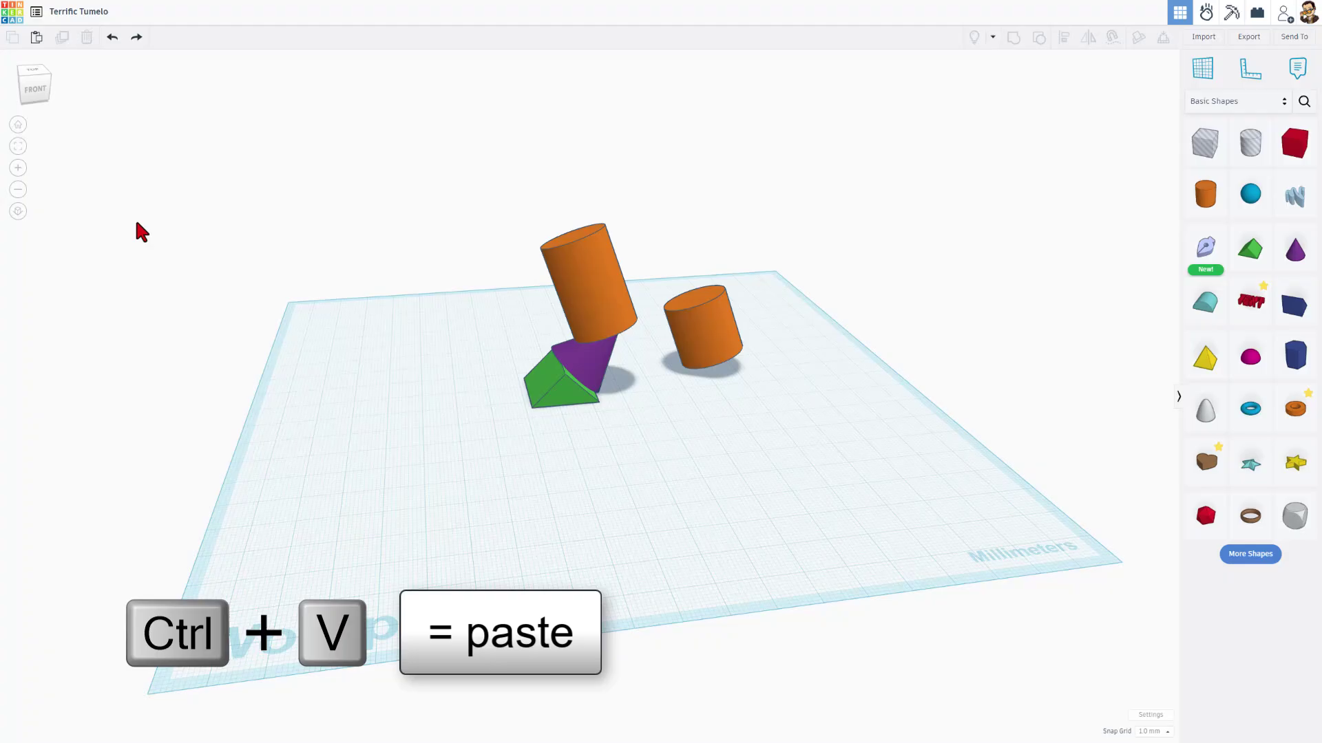
pyautogui.click(36, 37)
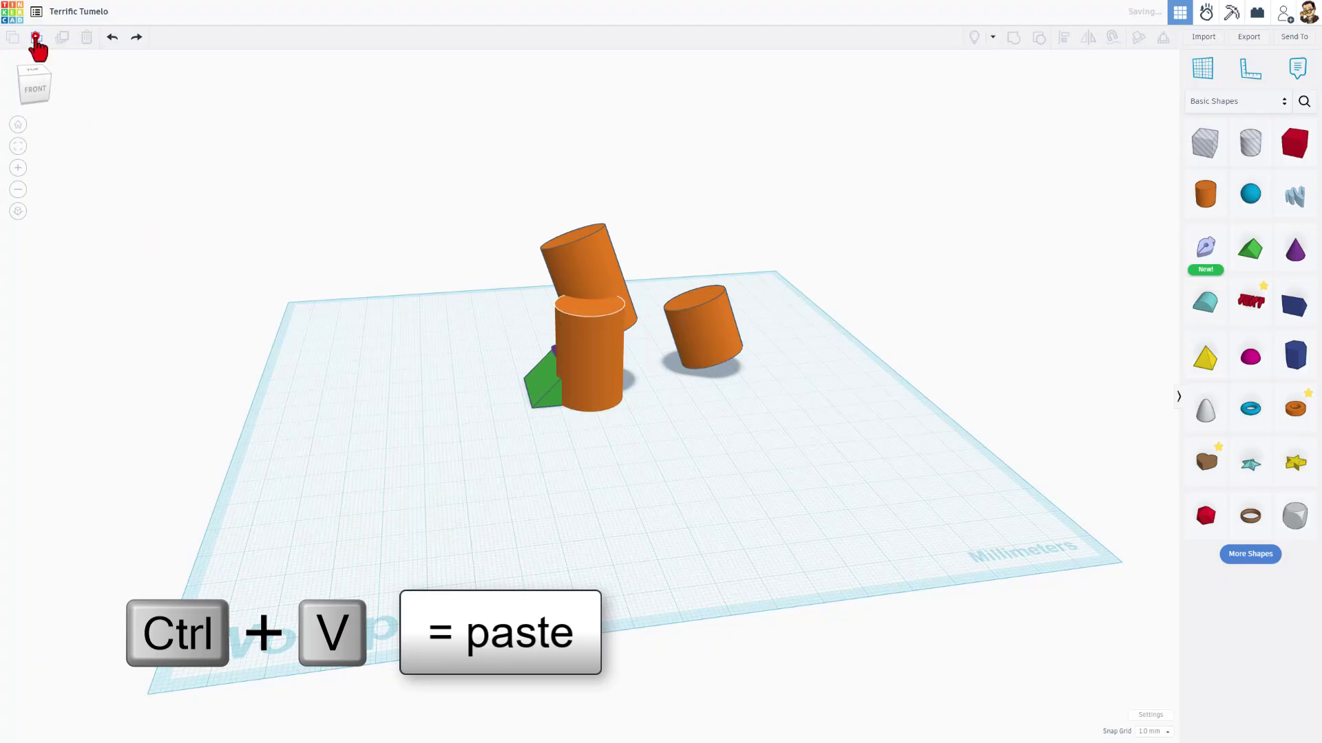
pyautogui.click(673, 514)
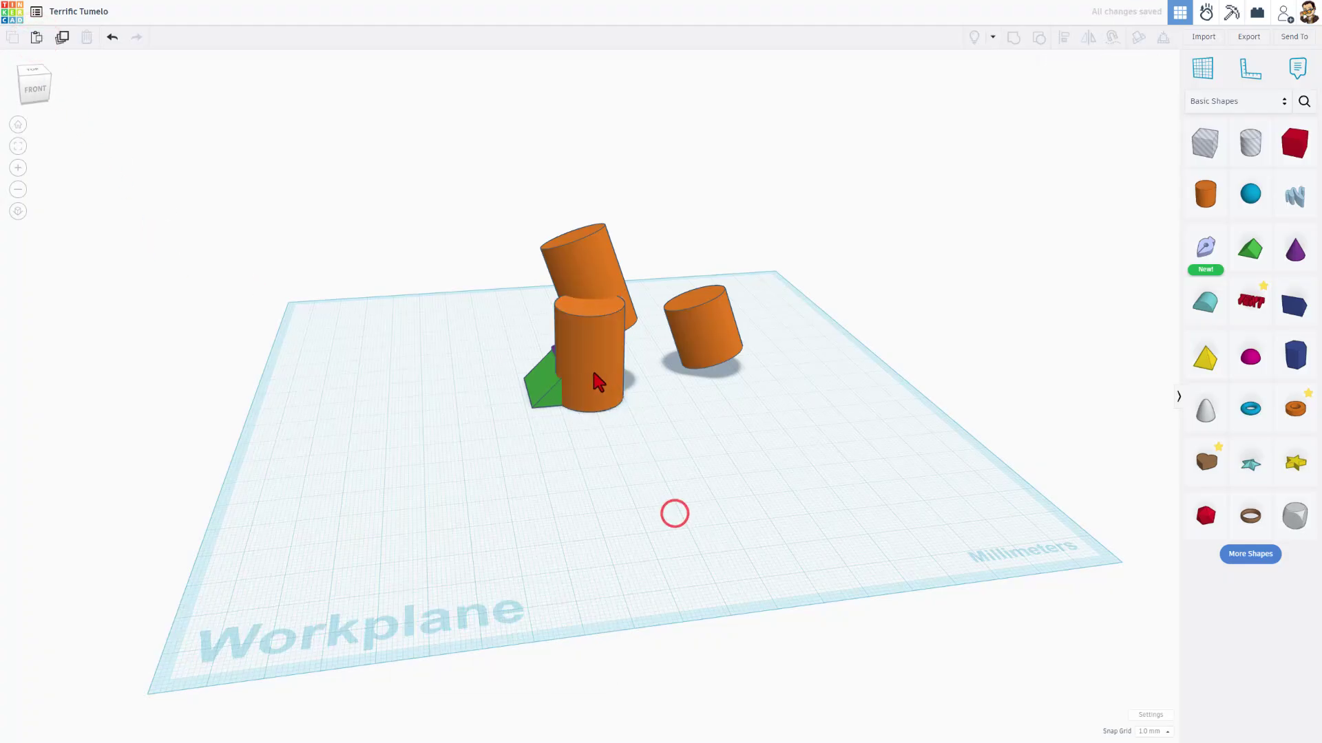
pyautogui.moveTo(593, 378); pyautogui.dragTo(835, 399)
pyautogui.moveTo(835, 398); pyautogui.dragTo(795, 345, button='right')
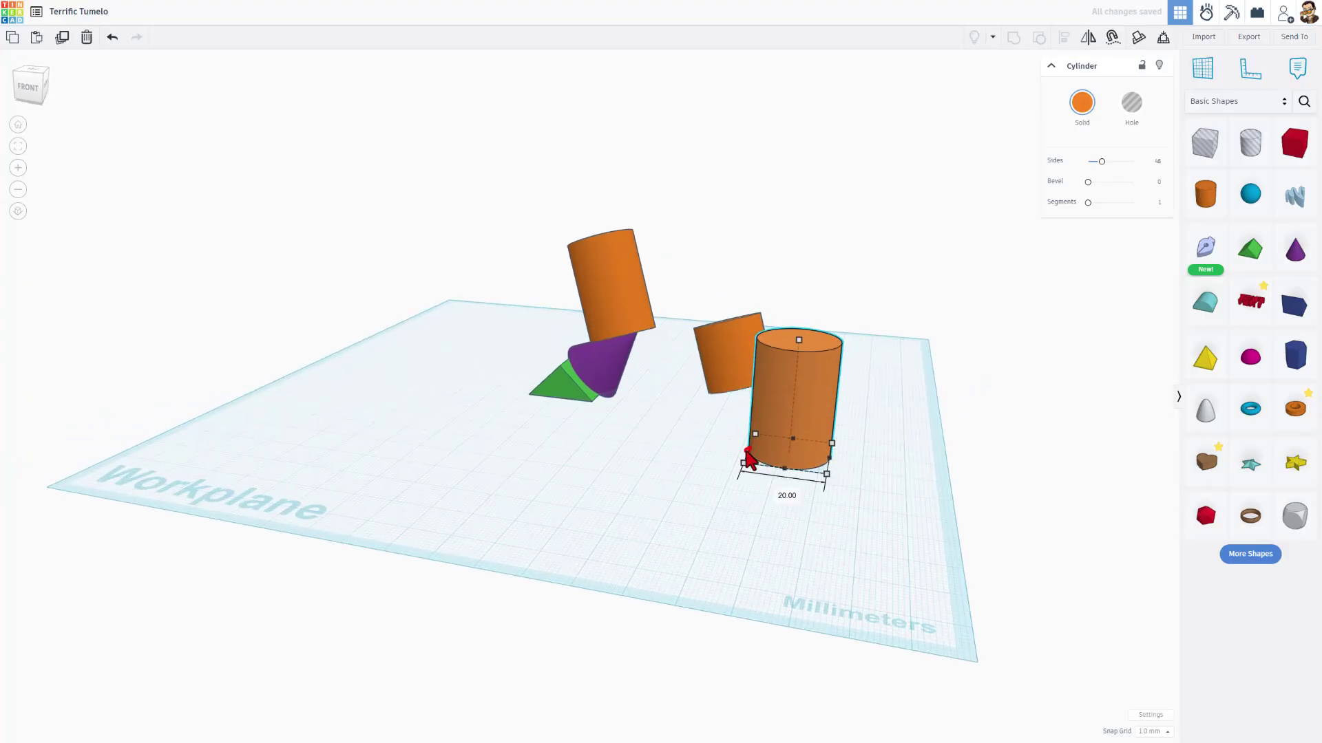
# Widen the pasted cylinder, then resize it back to its original width
pyautogui.moveTo(746, 448)
pyautogui.mouseDown()
pyautogui.moveTo(675, 419)
pyautogui.moveTo(746, 442)
pyautogui.mouseUp()
pyautogui.moveTo(746, 442); pyautogui.dragTo(853, 265, button='right')
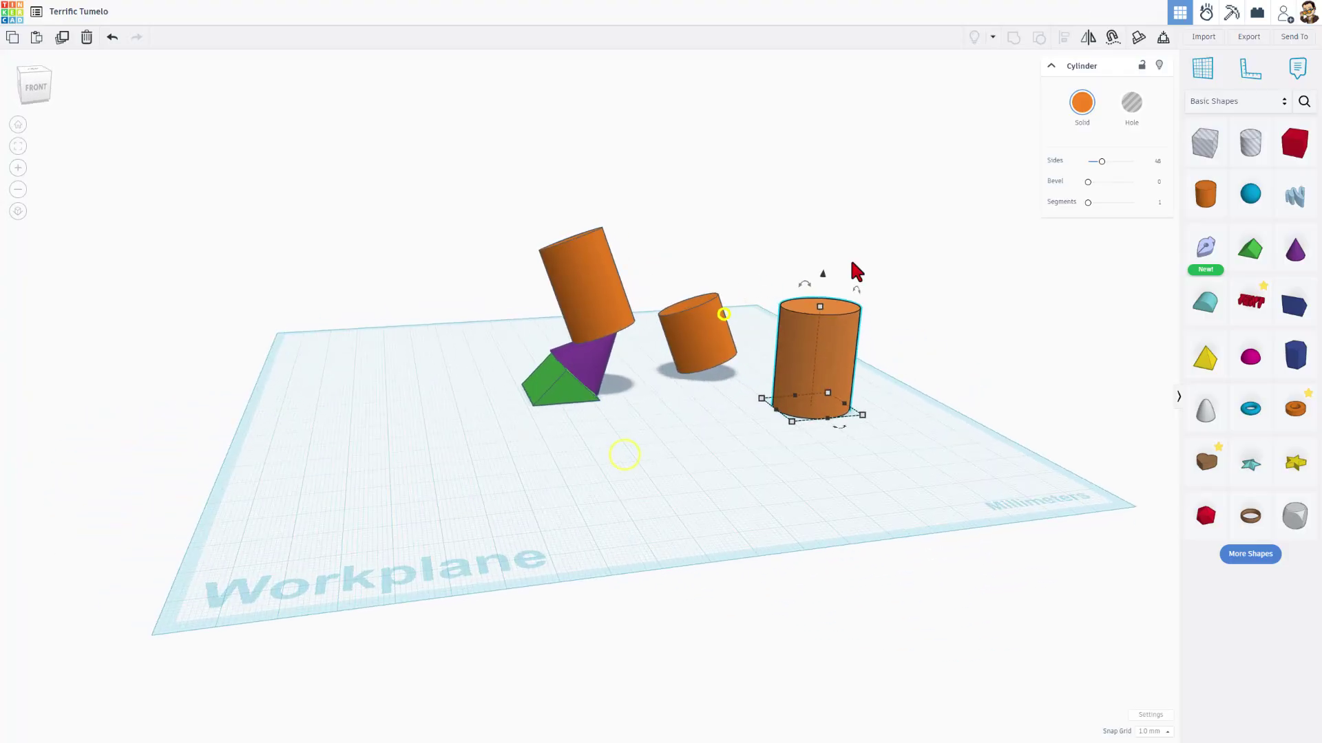
pyautogui.moveTo(182, 307); pyautogui.dragTo(590, 301, button='right')
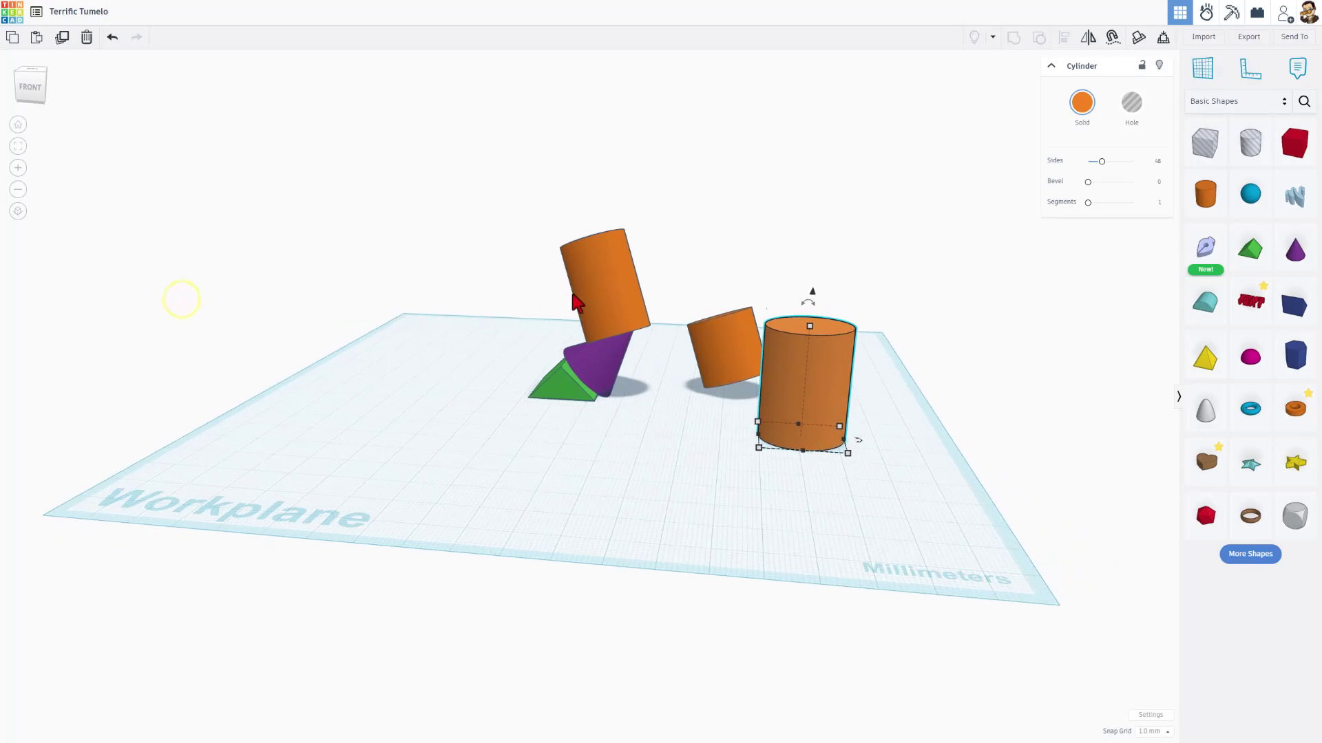
# Show the purple cone's shape workplane and copy the cone
pyautogui.click(601, 372)
pyautogui.press('e')
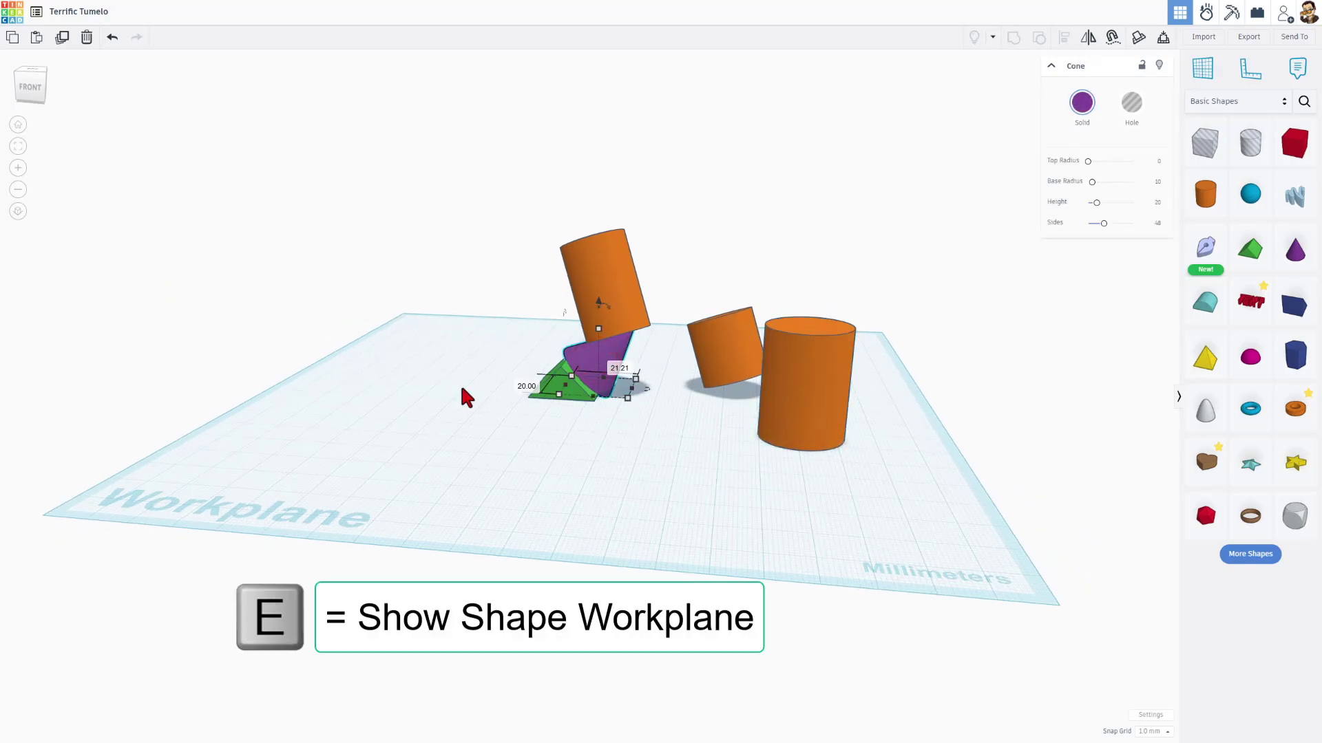
pyautogui.moveTo(460, 395); pyautogui.dragTo(490, 403, button='right')
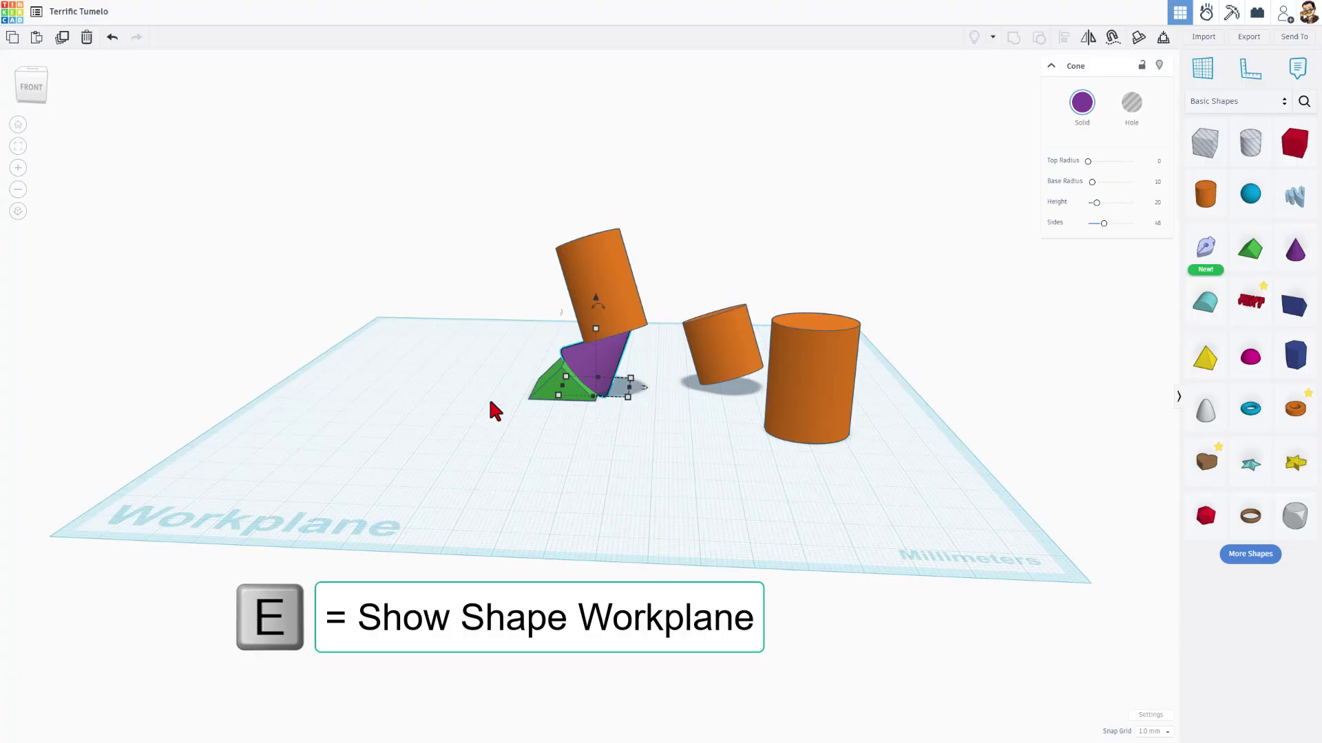
pyautogui.press('e')
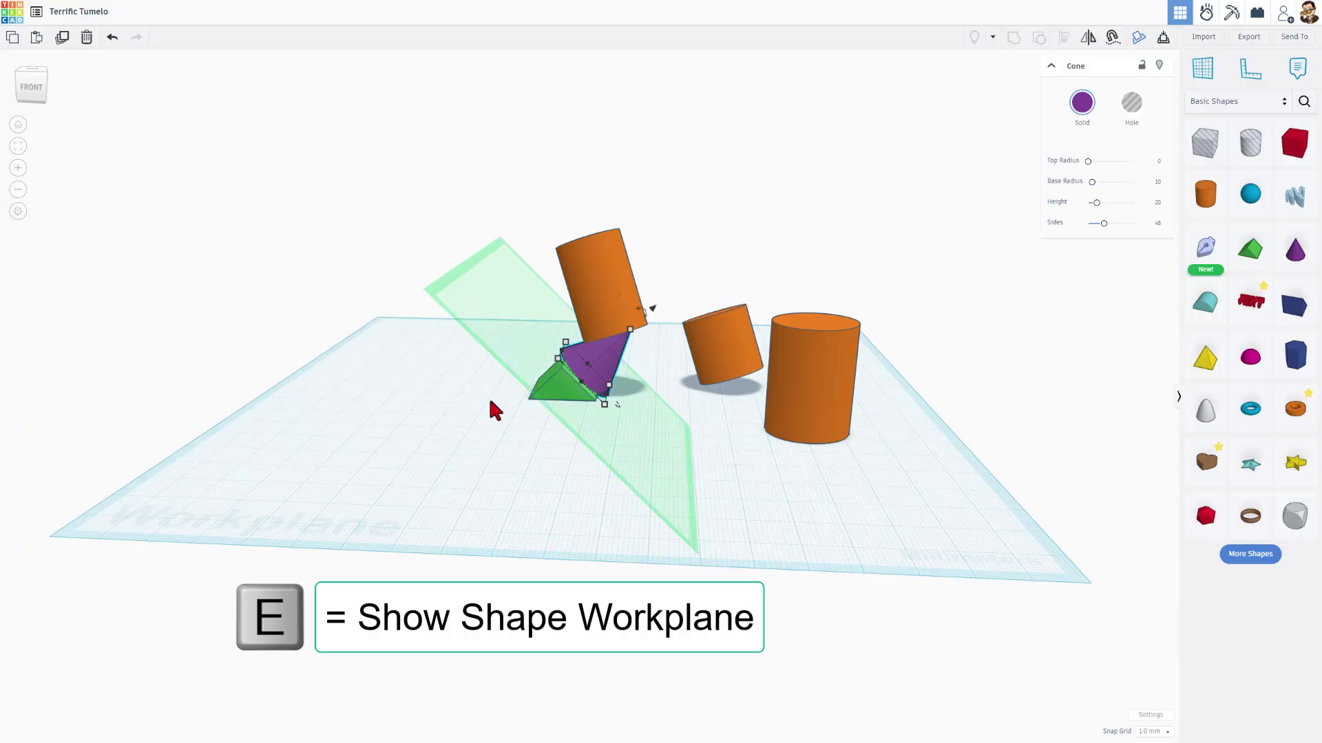
pyautogui.hotkey('ctrl', 'c')
# Paste the cone and move the upright copy to the front left of the stack
pyautogui.moveTo(344, 457); pyautogui.dragTo(448, 500, button='right')
pyautogui.hotkey('ctrl', 'v')
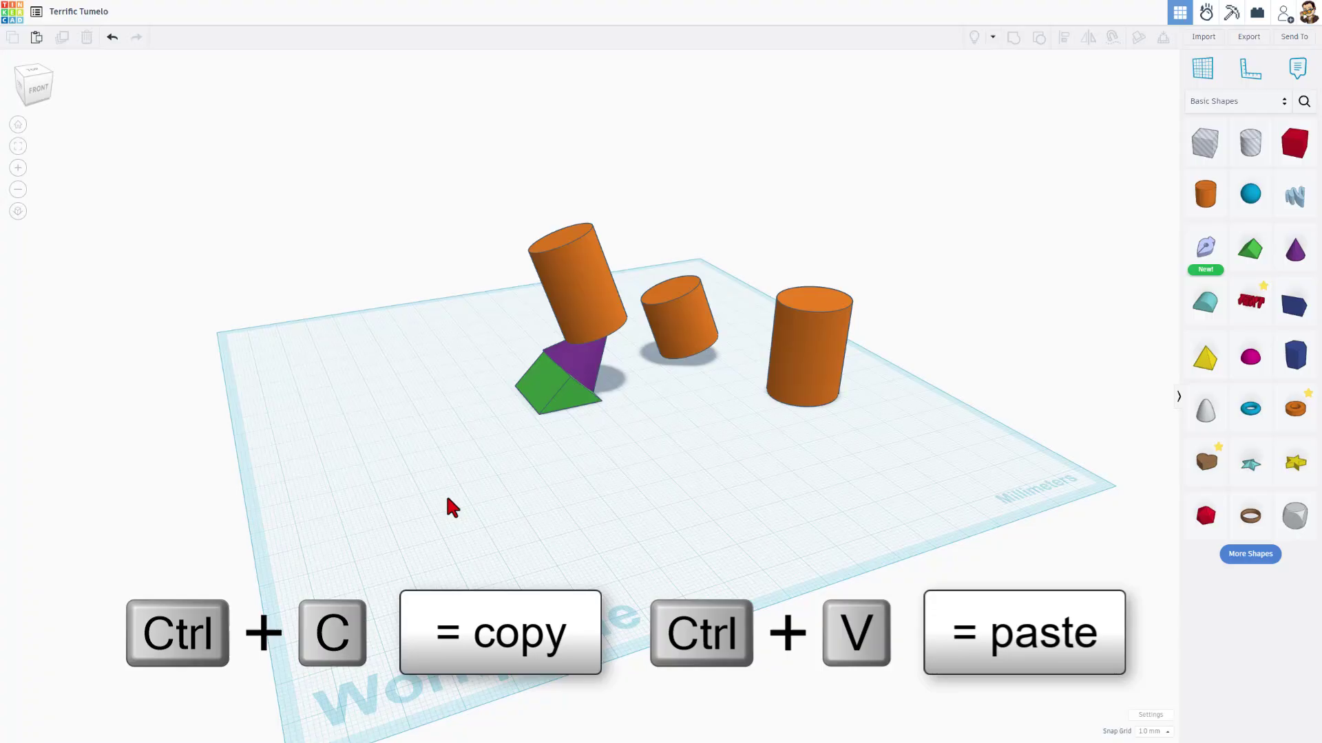
pyautogui.moveTo(545, 525); pyautogui.dragTo(596, 444, button='right')
pyautogui.moveTo(599, 412); pyautogui.dragTo(442, 450)
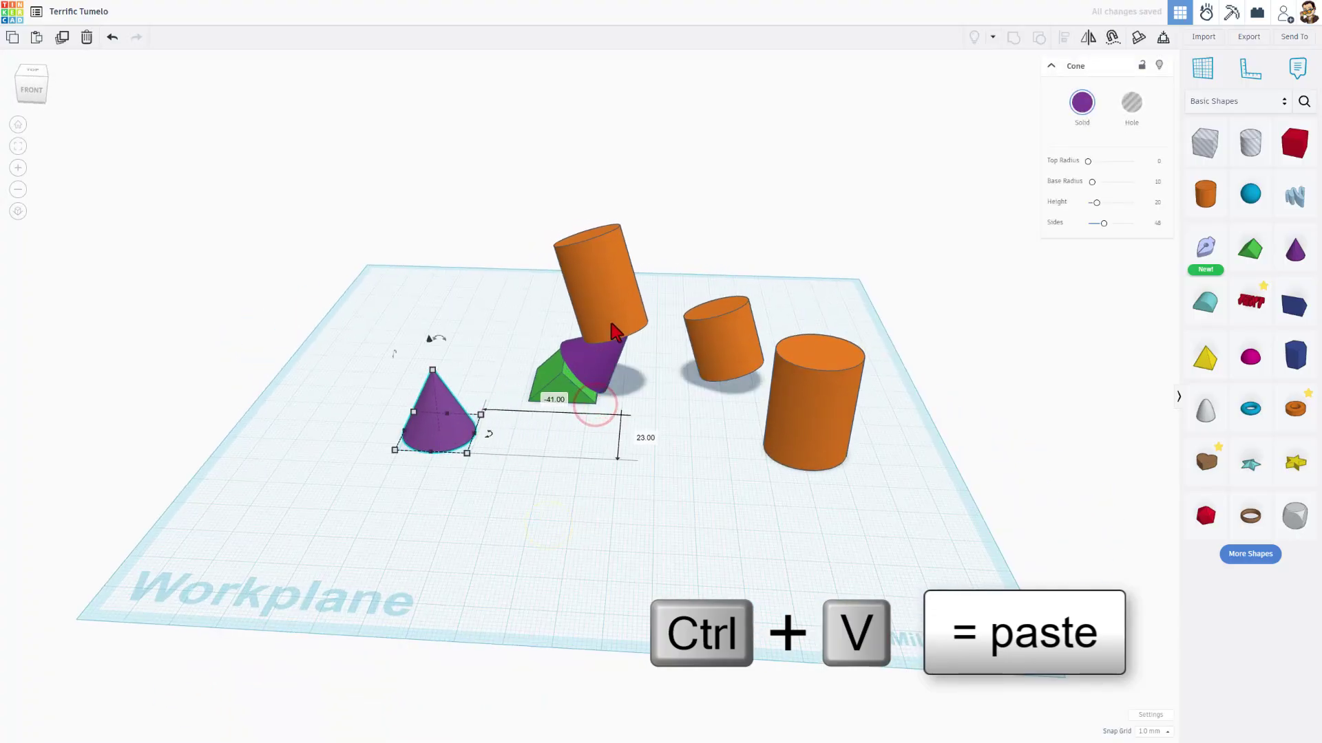
pyautogui.moveTo(700, 406); pyautogui.dragTo(484, 448, button='right')
pyautogui.click(405, 463)
pyautogui.moveTo(405, 463); pyautogui.dragTo(330, 375, button='right')
# Copy the purple cone sitting under the tilted cylinder
pyautogui.click(555, 413)
pyautogui.press('e')
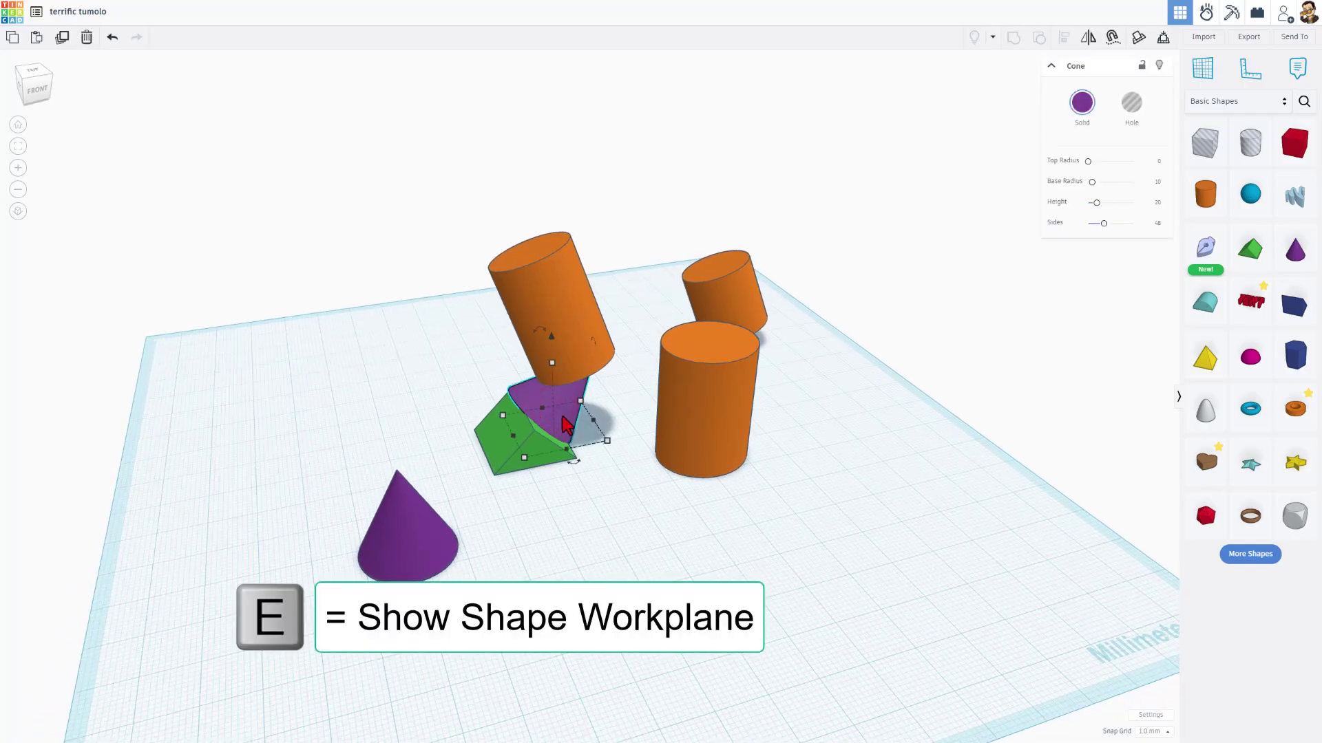
pyautogui.hotkey('ctrl', 'c')
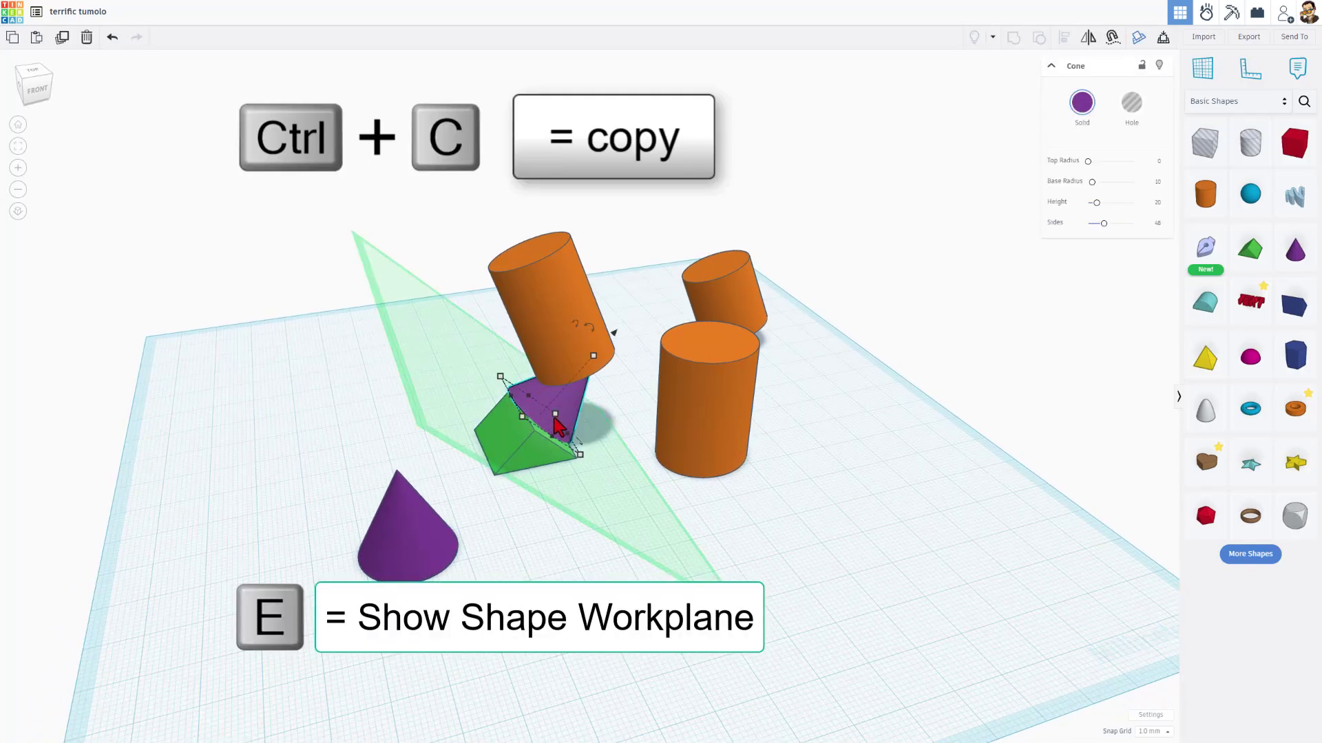
pyautogui.click(801, 516)
pyautogui.moveTo(807, 544)
pyautogui.mouseDown(button='right')
pyautogui.moveTo(823, 551)
pyautogui.moveTo(798, 546)
pyautogui.mouseUp(button='right')
# Set the workplane on the tilted cylinder's top, paste the cone there and drop it
pyautogui.press('w')
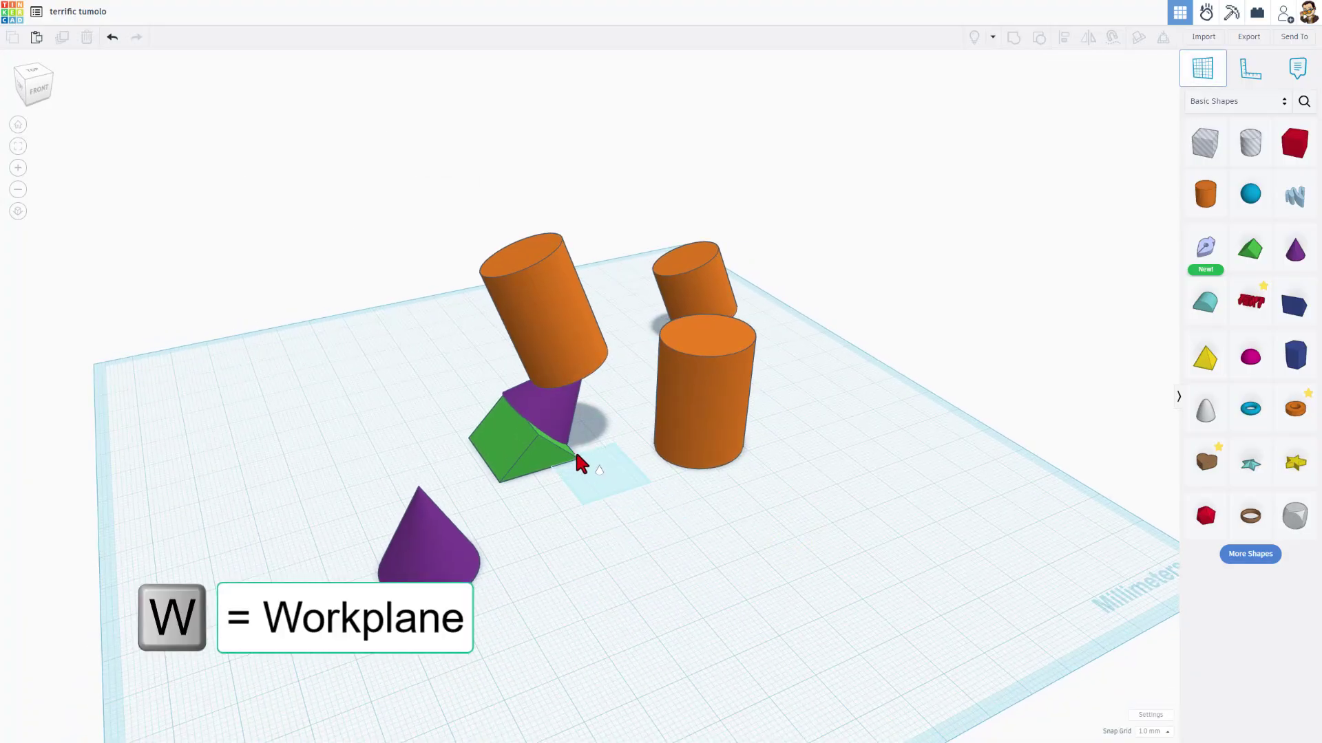
pyautogui.click(517, 256)
pyautogui.hotkey('ctrl', 'v')
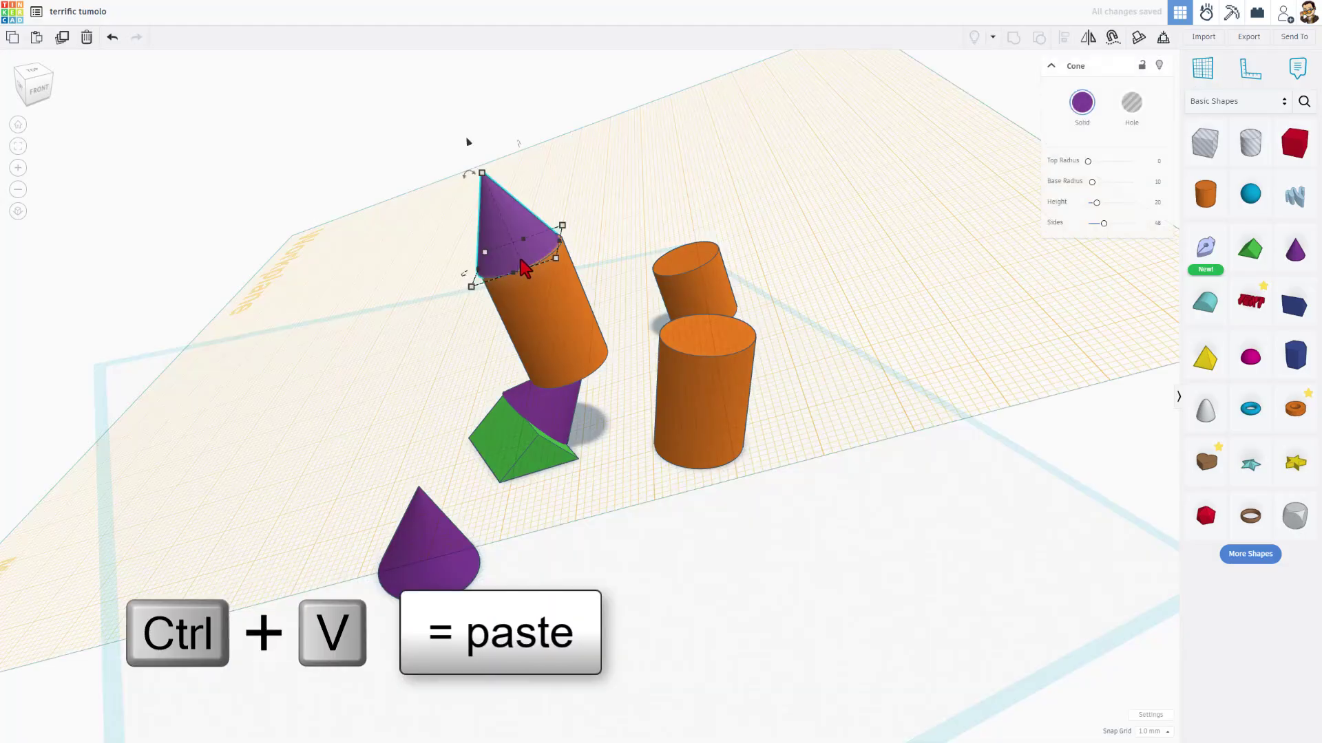
pyautogui.moveTo(572, 375)
pyautogui.mouseDown(button='right')
pyautogui.moveTo(625, 360)
pyautogui.moveTo(591, 370)
pyautogui.mouseUp(button='right')
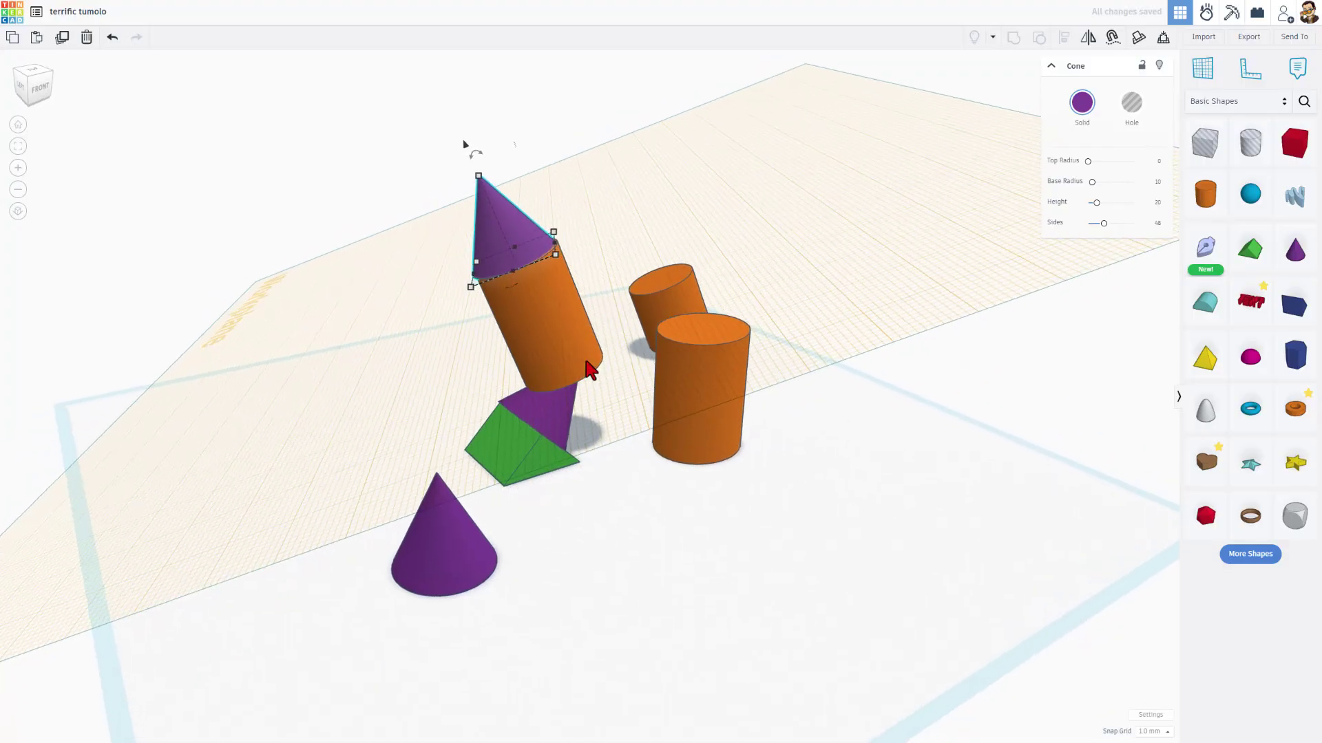
pyautogui.press('d')
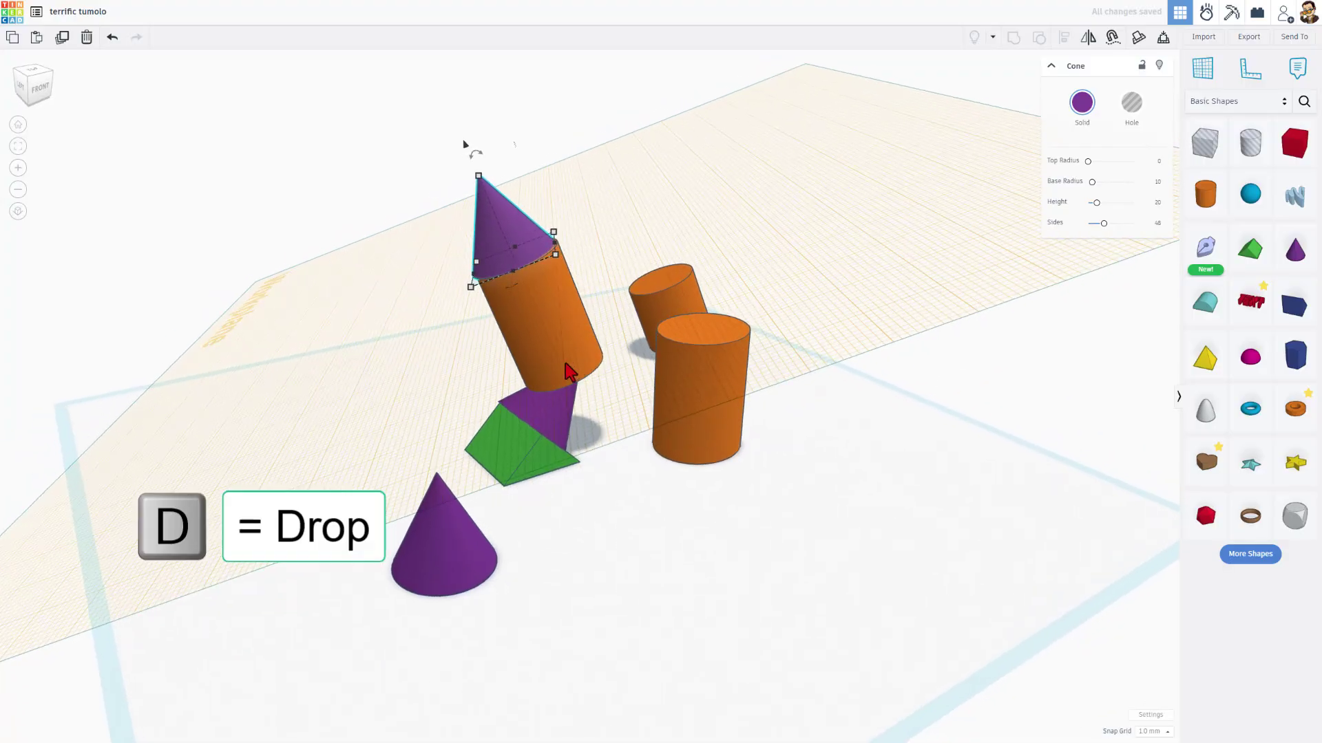
pyautogui.moveTo(570, 371); pyautogui.dragTo(541, 358, button='right')
# Reset the workplane to the default flat blue grid
pyautogui.click(542, 365)
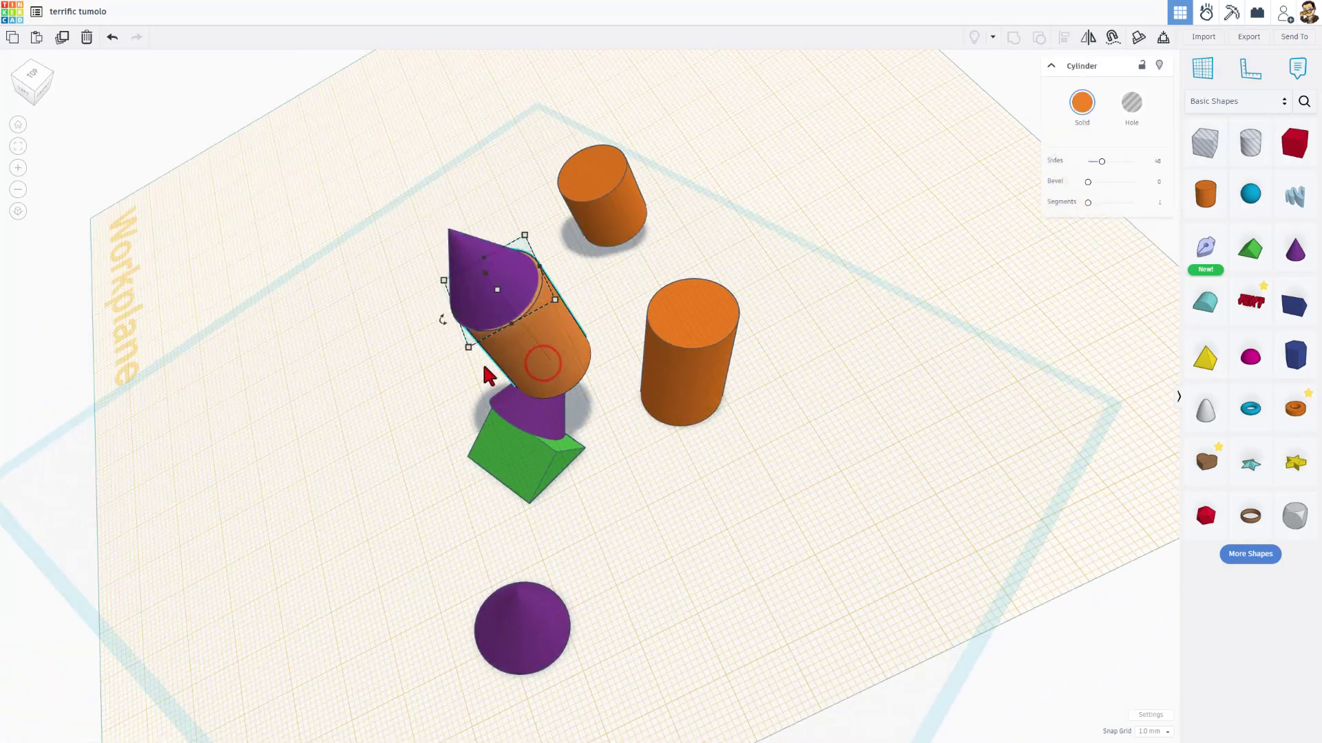
pyautogui.press('w')
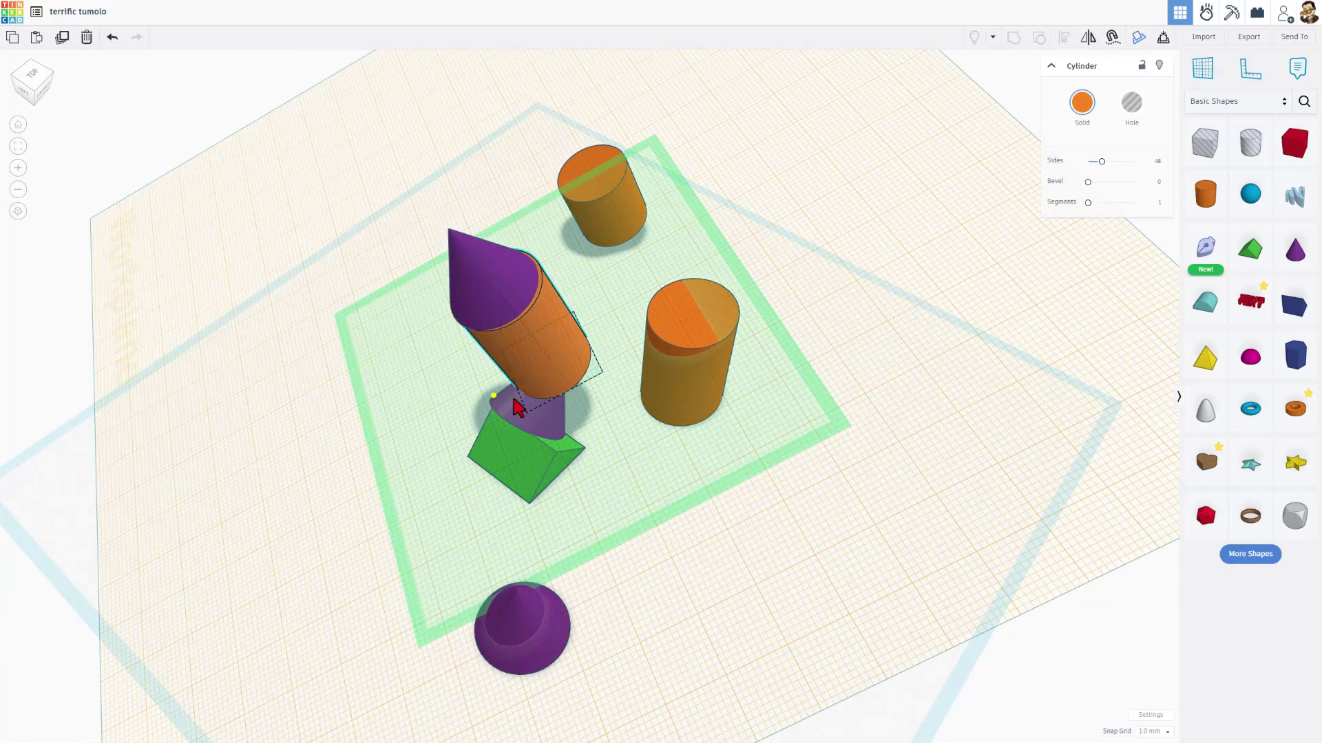
pyautogui.moveTo(518, 407); pyautogui.dragTo(464, 328, button='right')
pyautogui.click(465, 325)
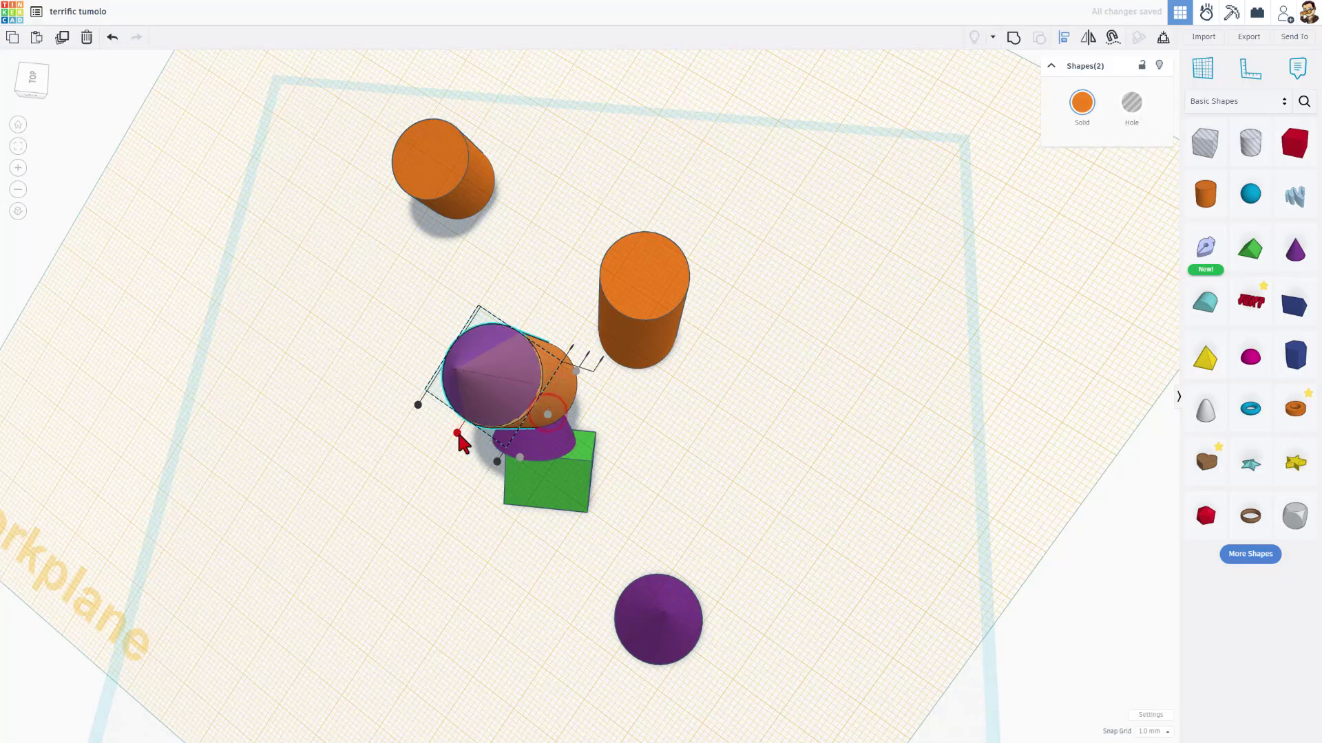
# Nudge the cone slightly right and view the shapes from a low front angle
pyautogui.moveTo(458, 433); pyautogui.dragTo(553, 440)
pyautogui.click(722, 437)
pyautogui.moveTo(723, 437); pyautogui.dragTo(499, 434, button='right')
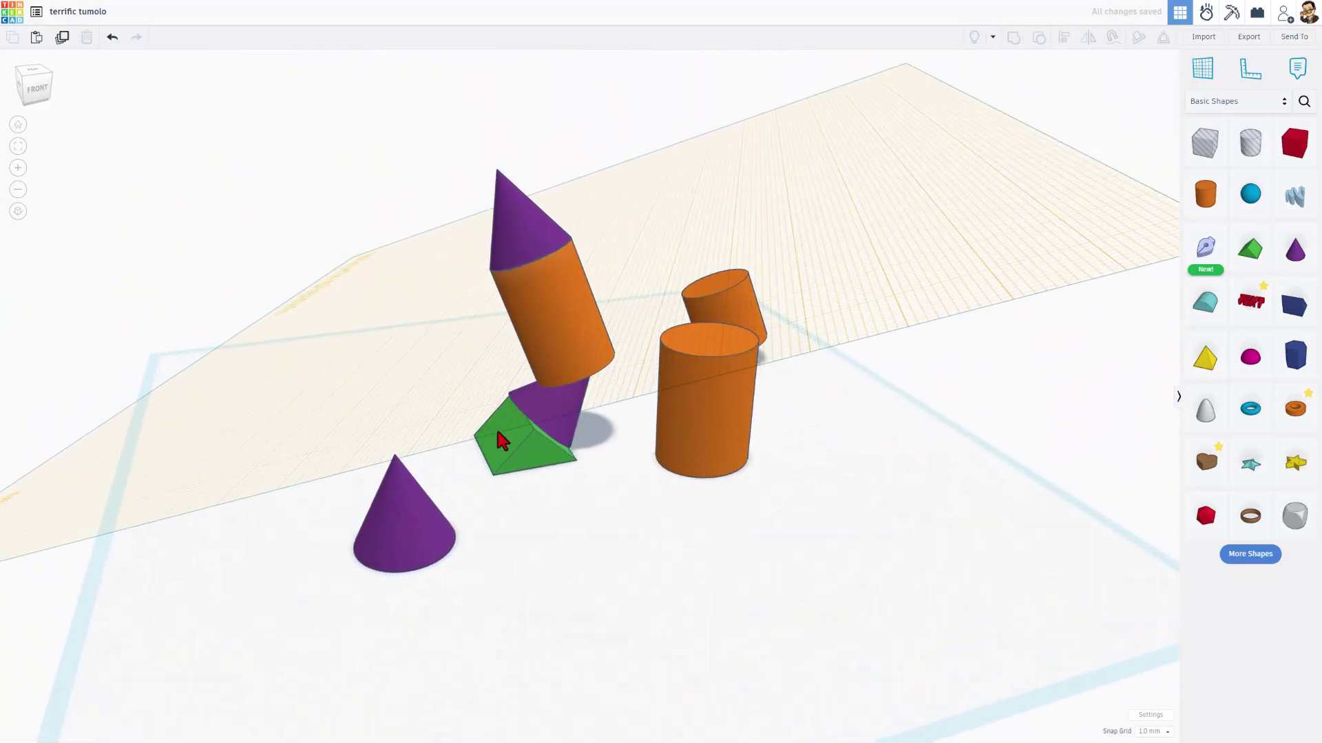
pyautogui.moveTo(559, 524); pyautogui.dragTo(551, 492, button='right')
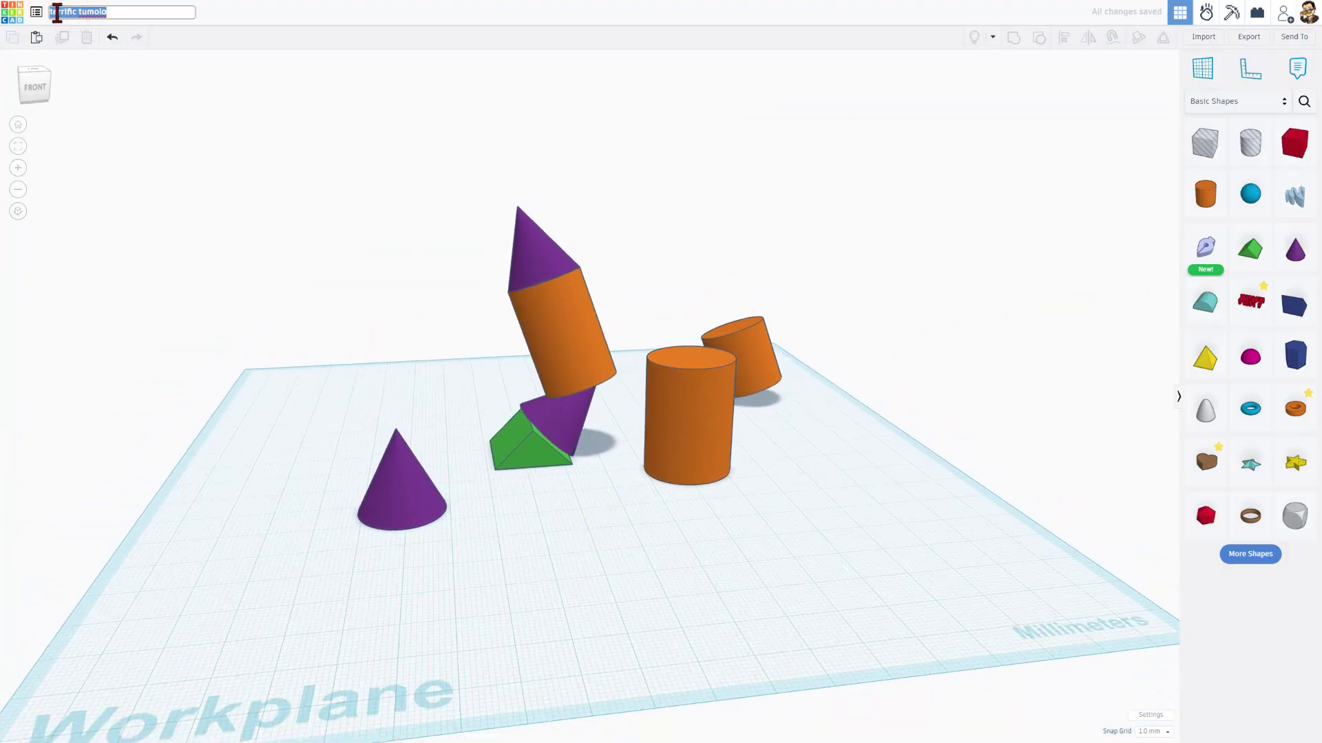
# Rename the project to 'Shape workplane'
pyautogui.write('shap')
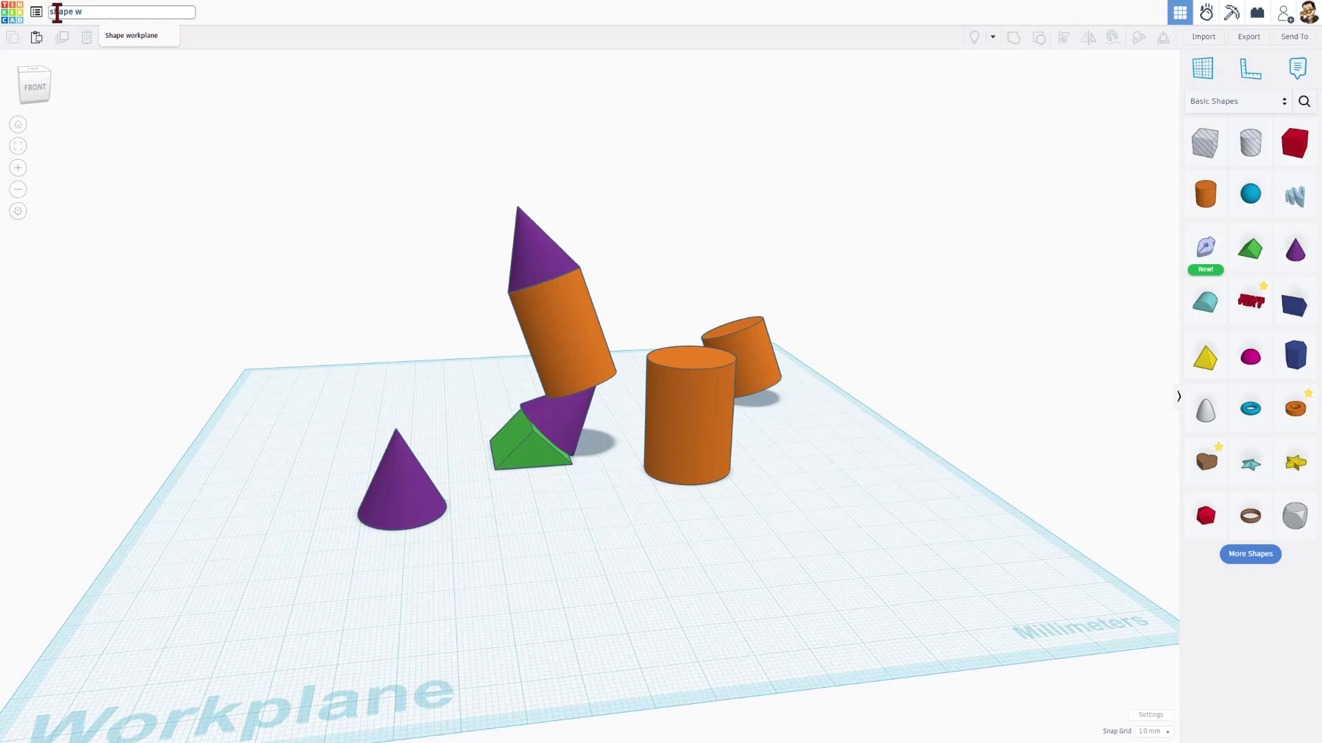
pyautogui.write('e w')
pyautogui.click(127, 35)
pyautogui.click(239, 260)
pyautogui.moveTo(321, 256); pyautogui.dragTo(600, 525, button='right')
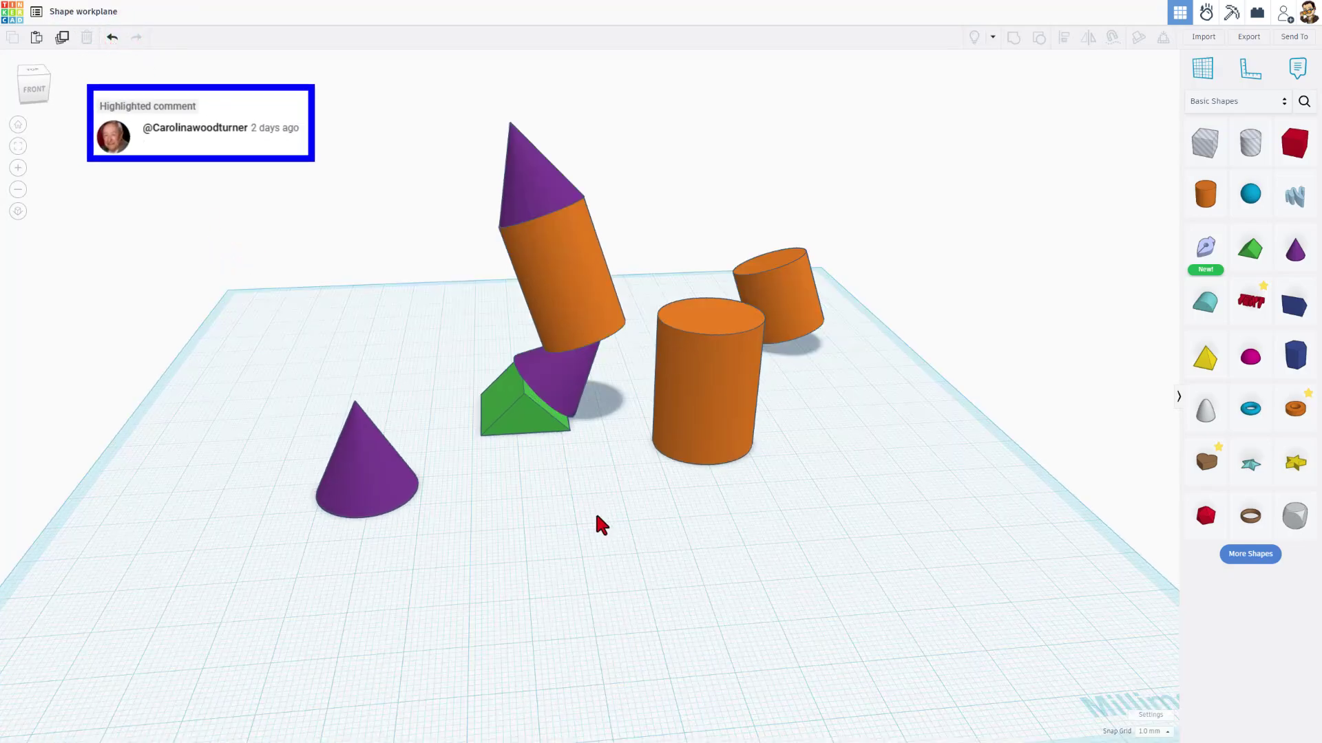